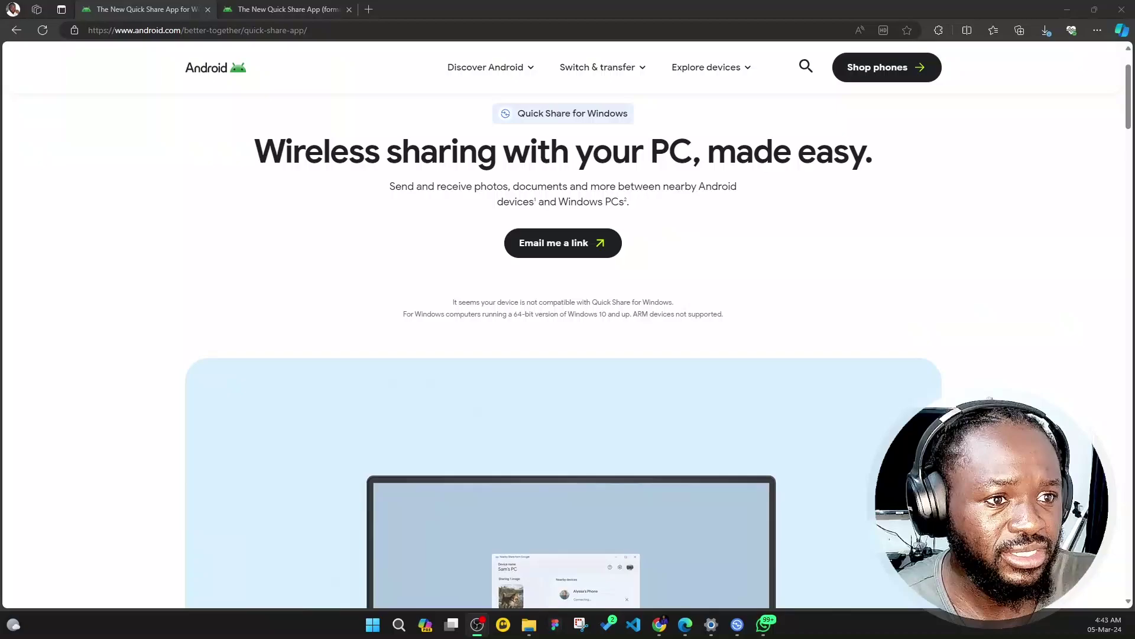
- Search Bing in a new tab for 'quickshare by android'
{"action": "left_click", "coordinate": [370, 7]}
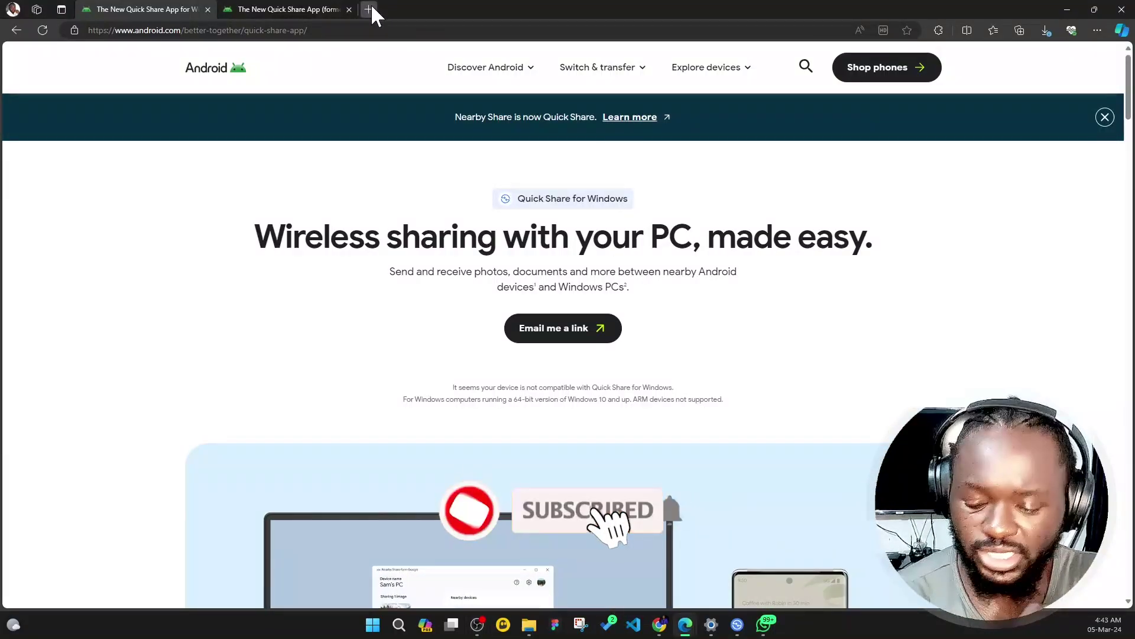
{"action": "type", "text": "quicj"}
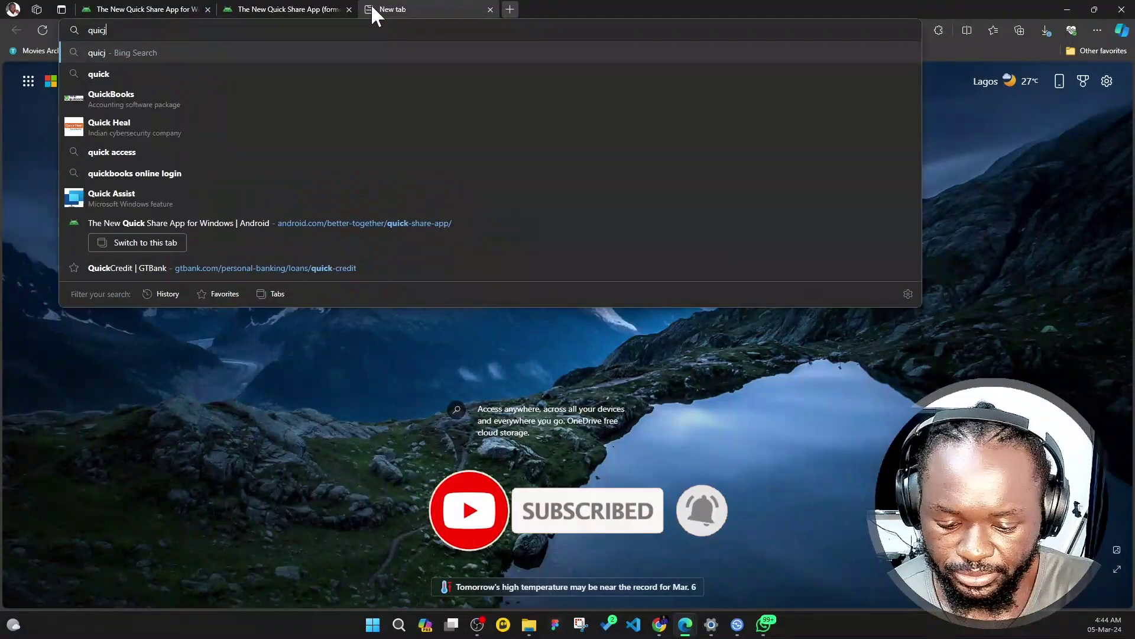
{"action": "key", "text": "BackSpace"}
{"action": "type", "text": "ksha"}
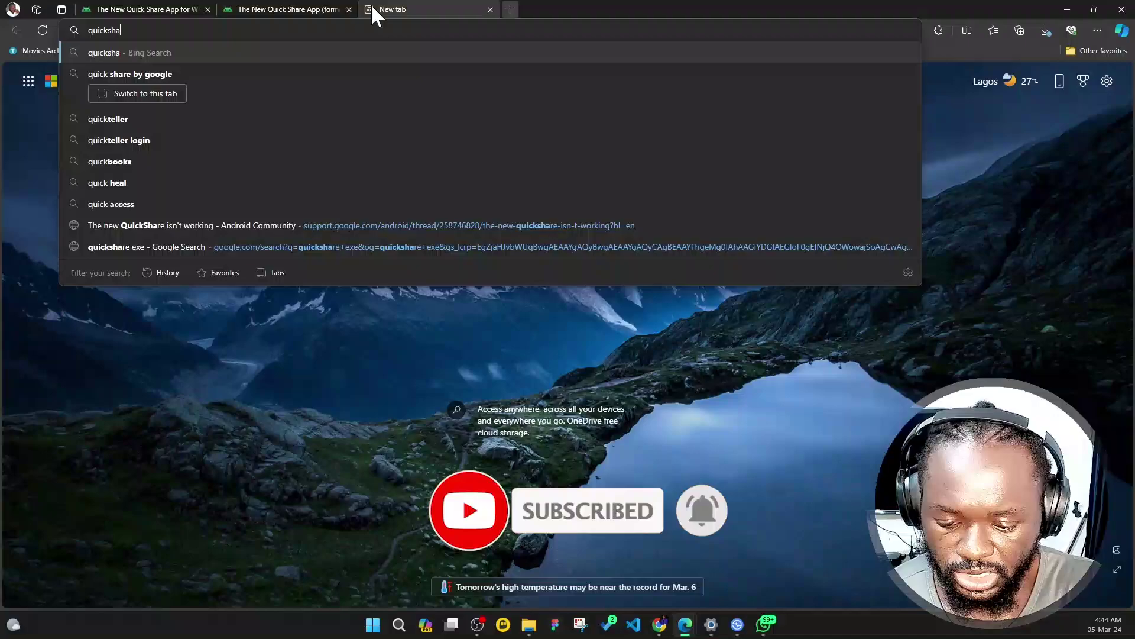
{"action": "type", "text": "re by and"}
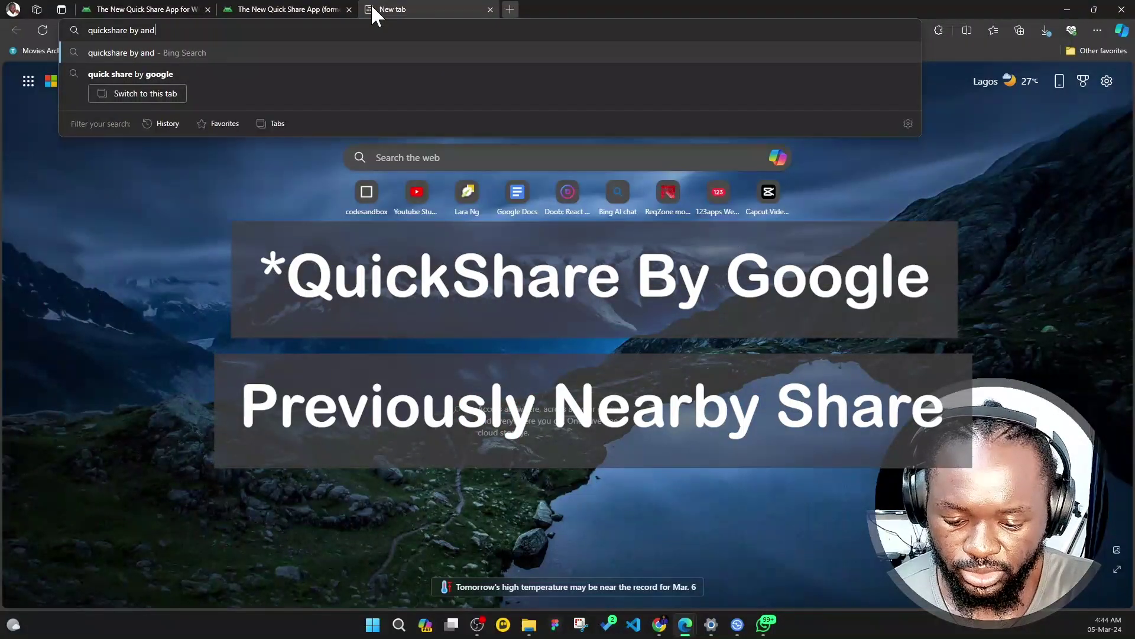
{"action": "type", "text": "roid"}
{"action": "key", "text": "Return"}
- Open the 'New Quick Share App for Windows' result from the Bing results
{"action": "right_click", "coordinate": [372, 7]}
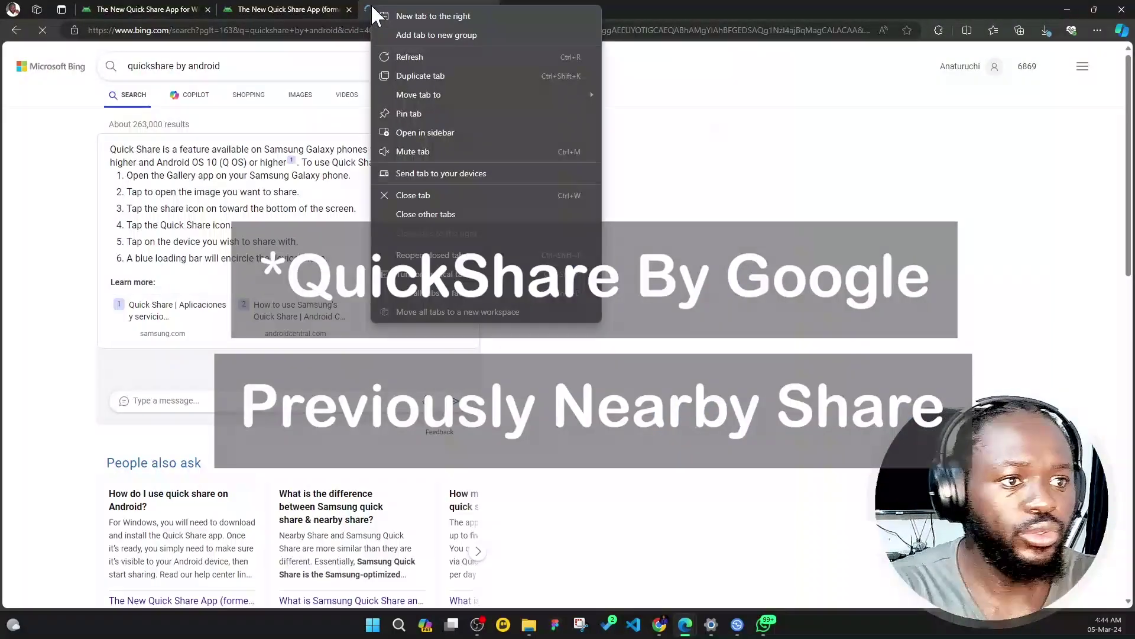
{"action": "left_click", "coordinate": [241, 481]}
{"action": "scroll", "coordinate": [241, 481], "scroll_direction": "down", "scroll_amount": 7}
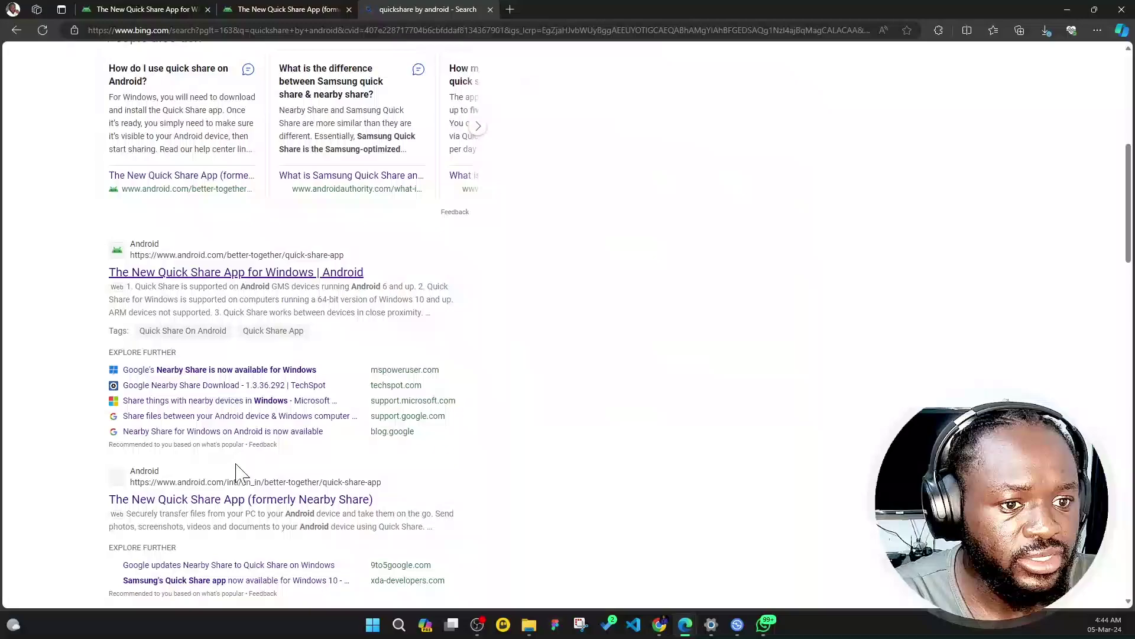
{"action": "scroll", "coordinate": [248, 349], "scroll_direction": "up", "scroll_amount": 1}
{"action": "left_click", "coordinate": [222, 358]}
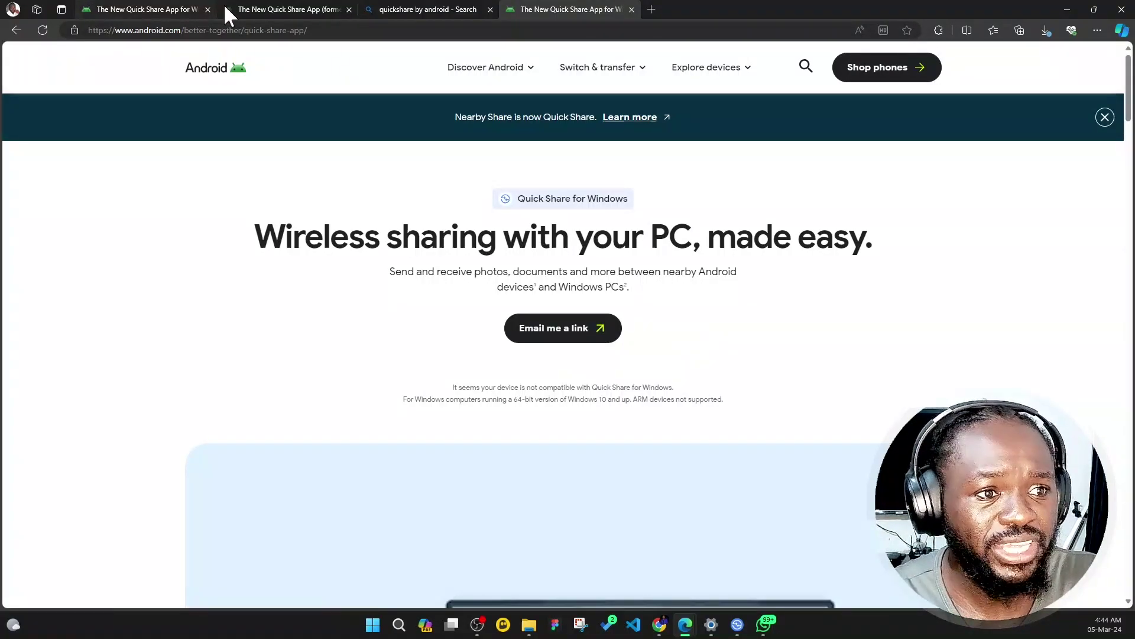
- Close the Bing results tab and show the android.com Quick Share for Windows page
{"action": "left_click", "coordinate": [489, 10]}
{"action": "left_click", "coordinate": [292, 12]}
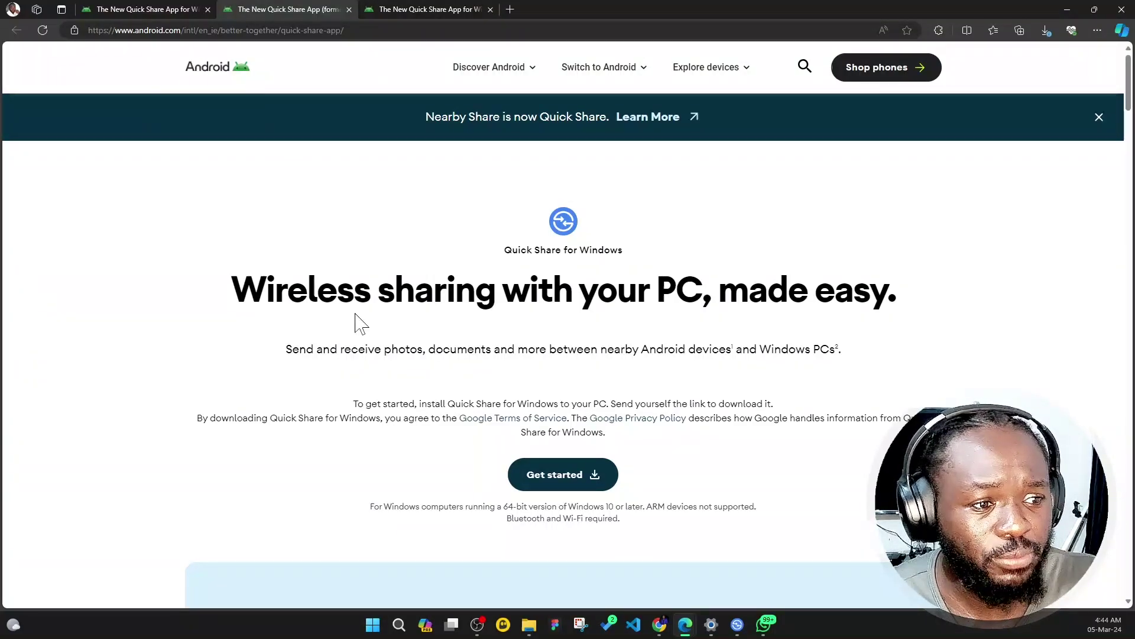
- Move to the next Quick Share tab and highlight its 'ARM devices not supported' notice
{"action": "scroll", "coordinate": [504, 396], "scroll_direction": "down", "scroll_amount": 5}
{"action": "scroll", "coordinate": [503, 396], "scroll_direction": "down", "scroll_amount": 5}
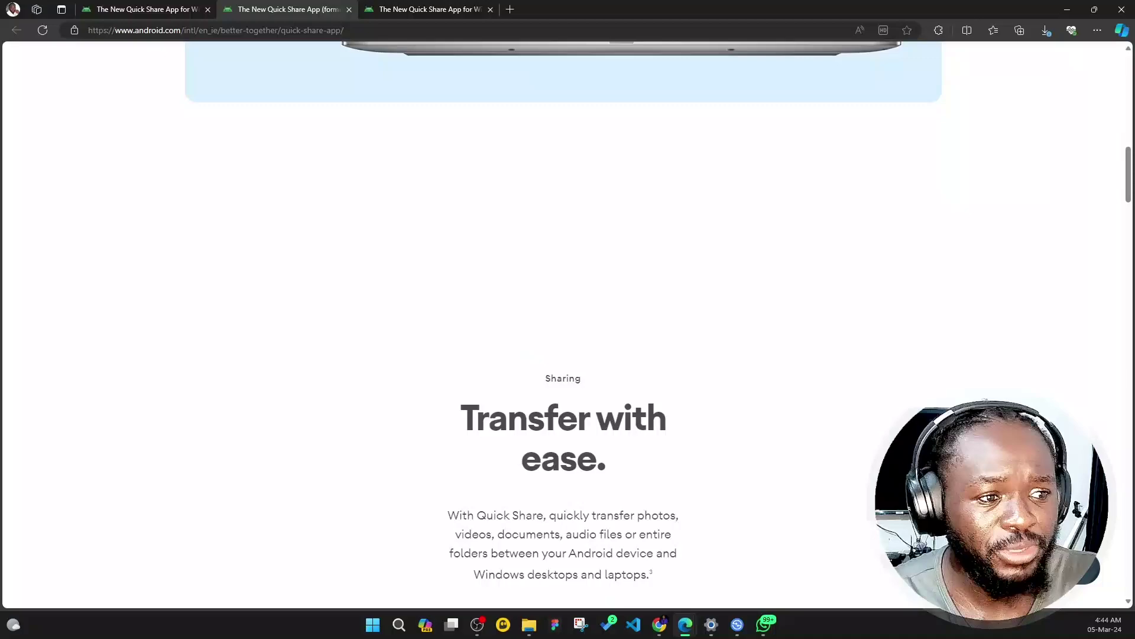
{"action": "scroll", "coordinate": [503, 426], "scroll_direction": "up", "scroll_amount": 10}
{"action": "scroll", "coordinate": [505, 421], "scroll_direction": "up", "scroll_amount": 2}
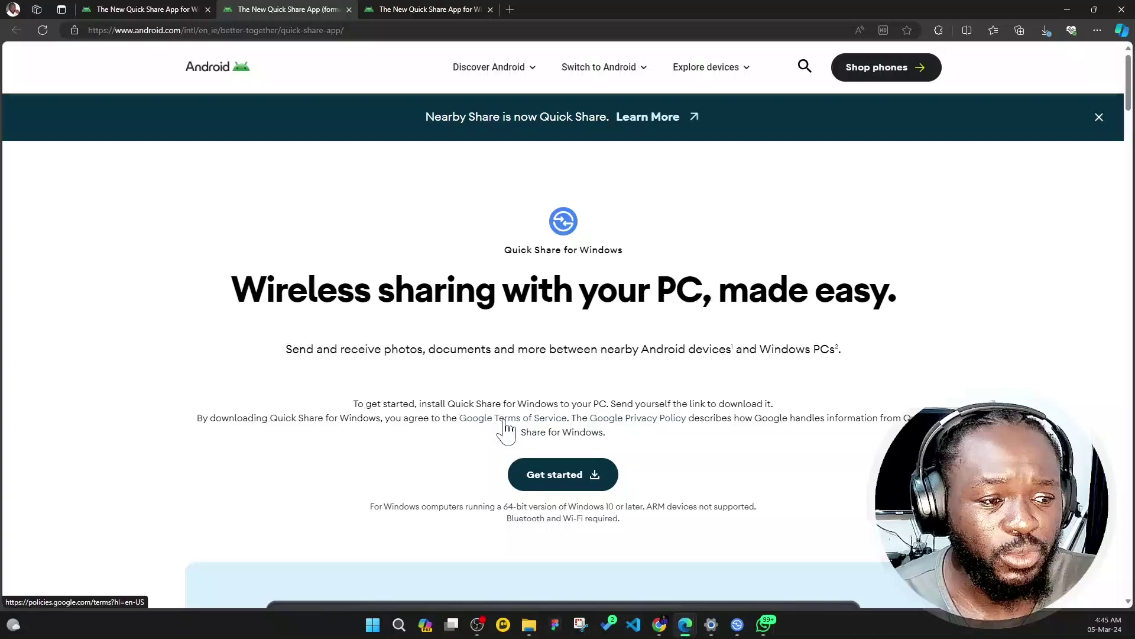
{"action": "key", "text": "ctrl+Tab"}
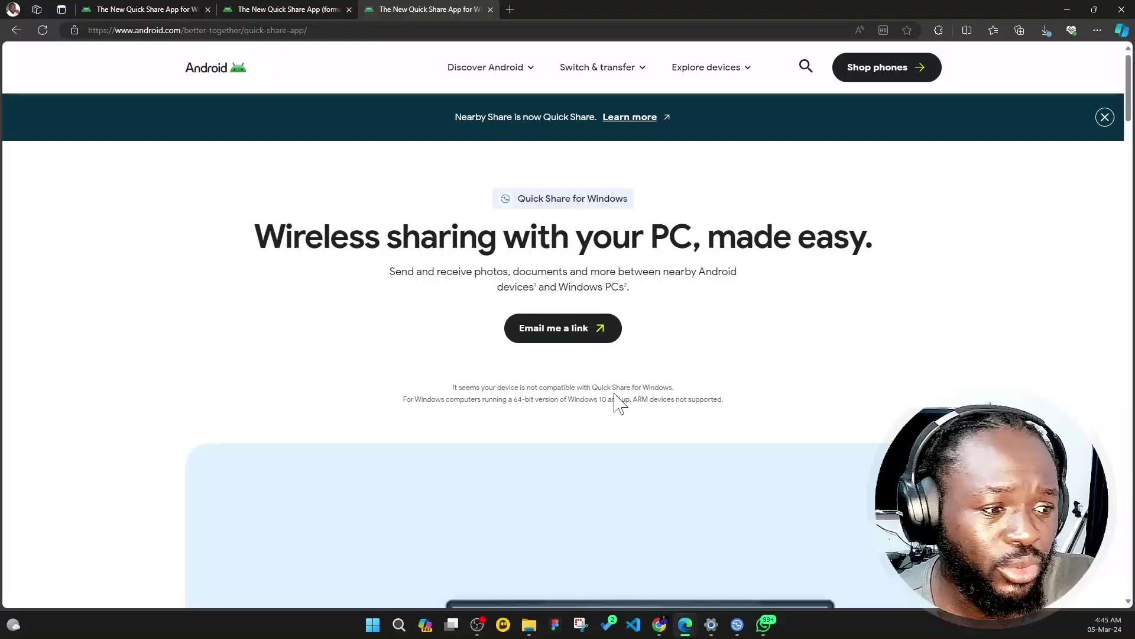
{"action": "left_click_drag", "start_coordinate": [633, 399], "coordinate": [722, 401]}
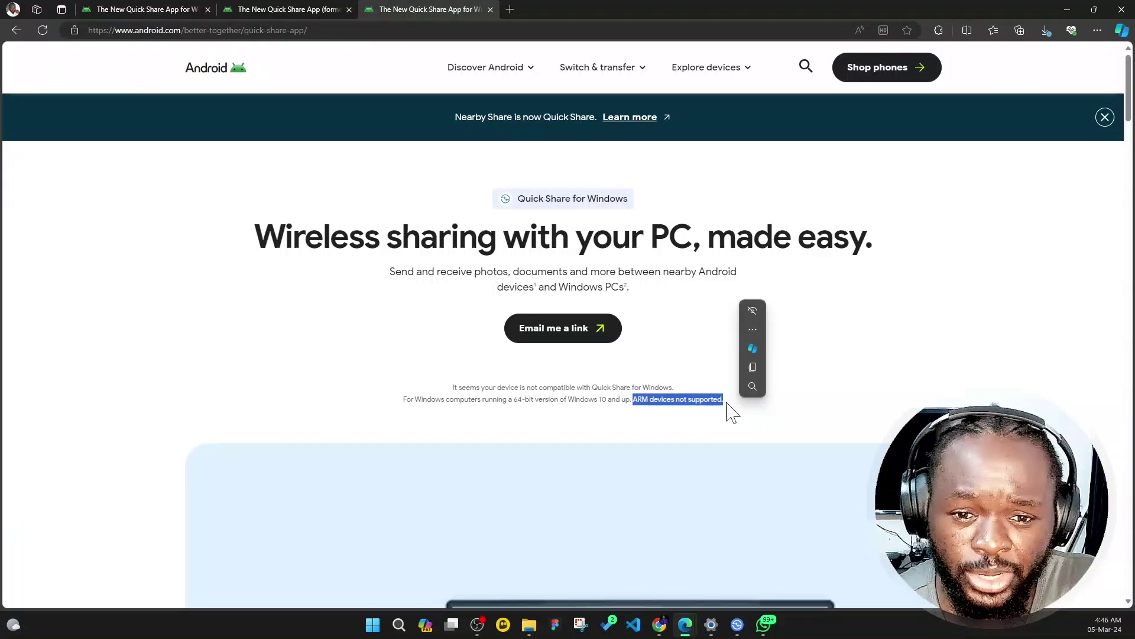
{"action": "left_click", "coordinate": [628, 376]}
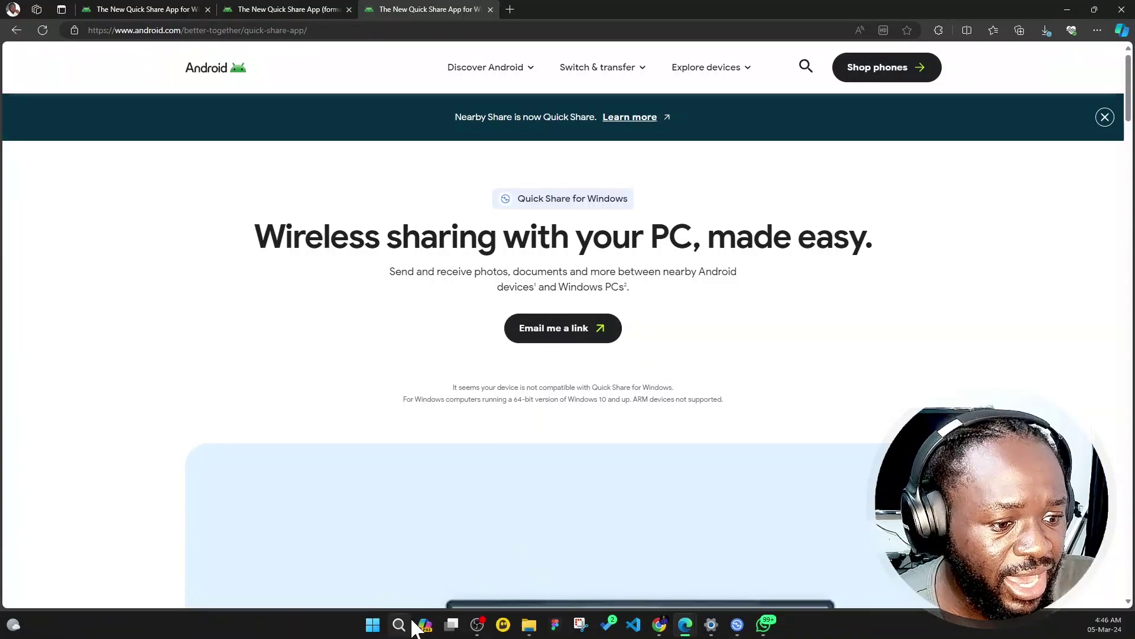
{"action": "left_click", "coordinate": [529, 625]}
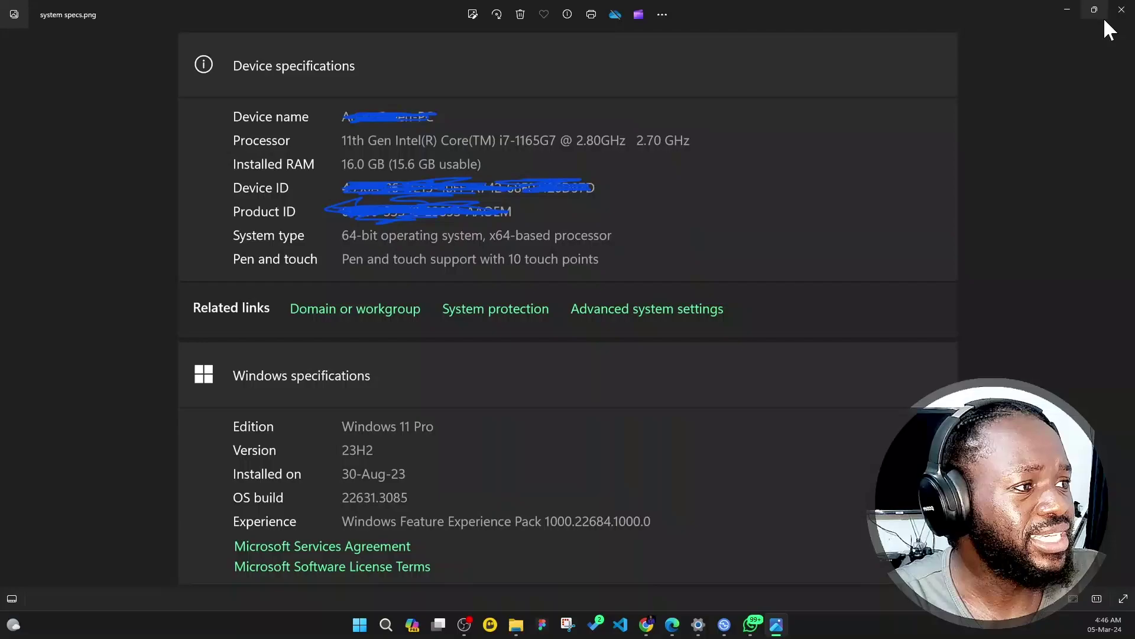
{"action": "left_click", "coordinate": [1068, 8]}
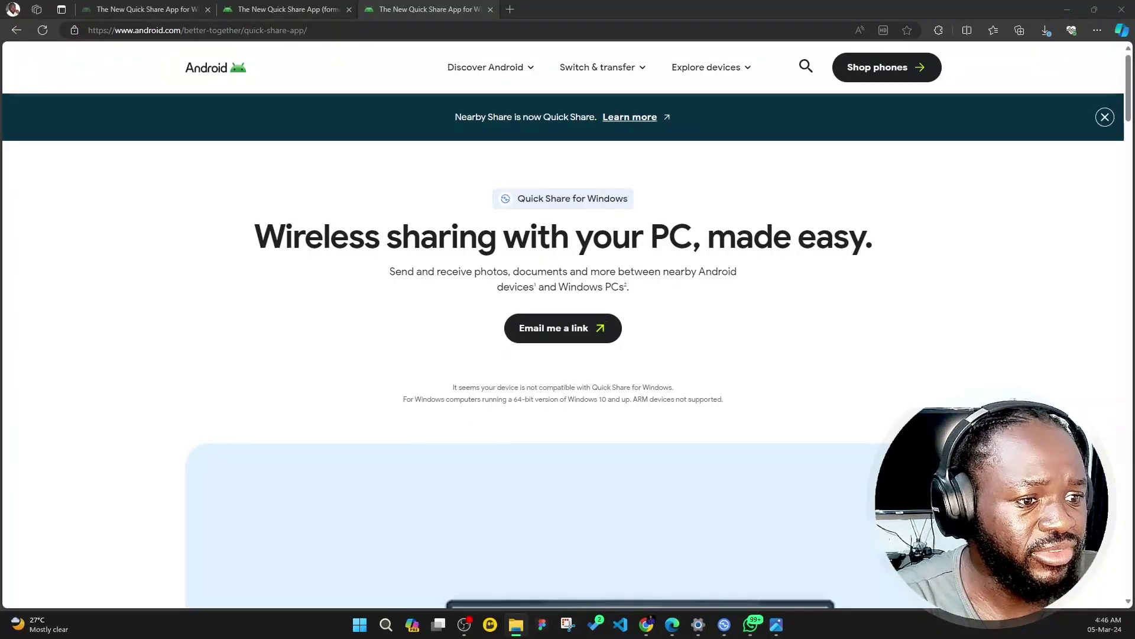
- Highlight the not-compatible sentence in Edge, then view the volunteer's profile tab in Chrome
{"action": "left_click_drag", "start_coordinate": [450, 387], "coordinate": [851, 392]}
{"action": "left_click", "coordinate": [695, 393]}
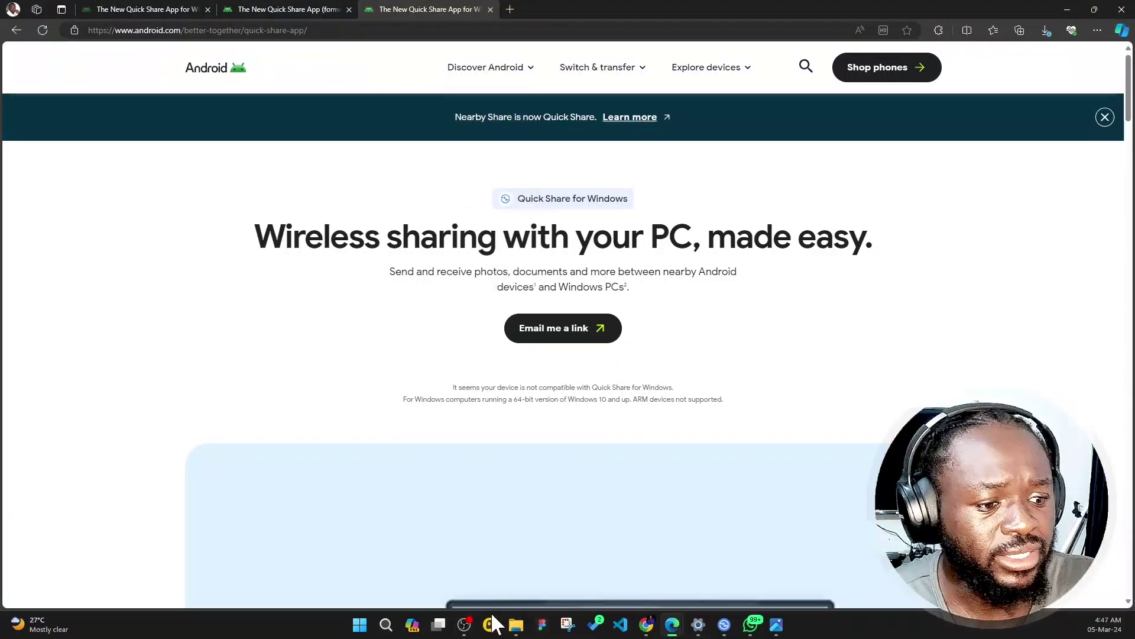
{"action": "left_click", "coordinate": [646, 624]}
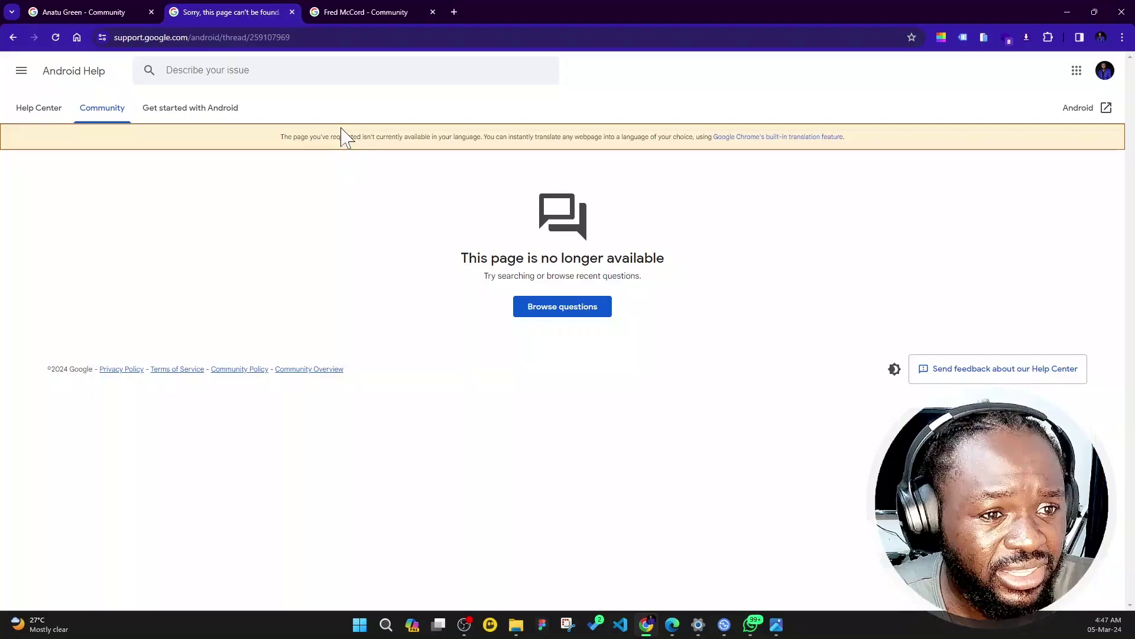
{"action": "left_click", "coordinate": [352, 8]}
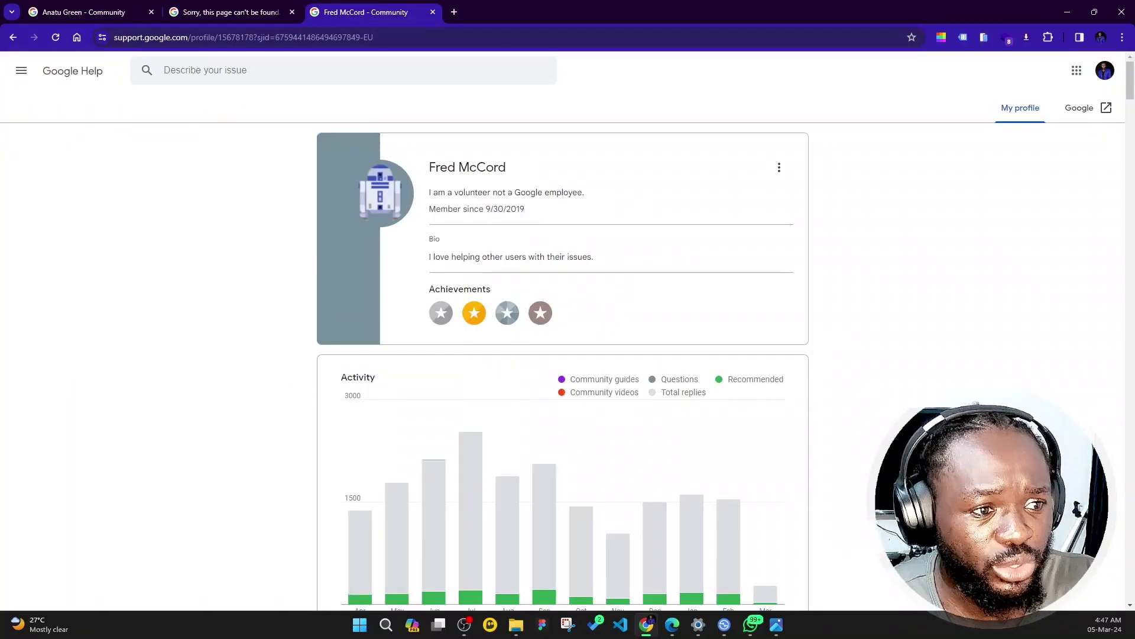
{"action": "left_click_drag", "start_coordinate": [428, 167], "coordinate": [537, 178]}
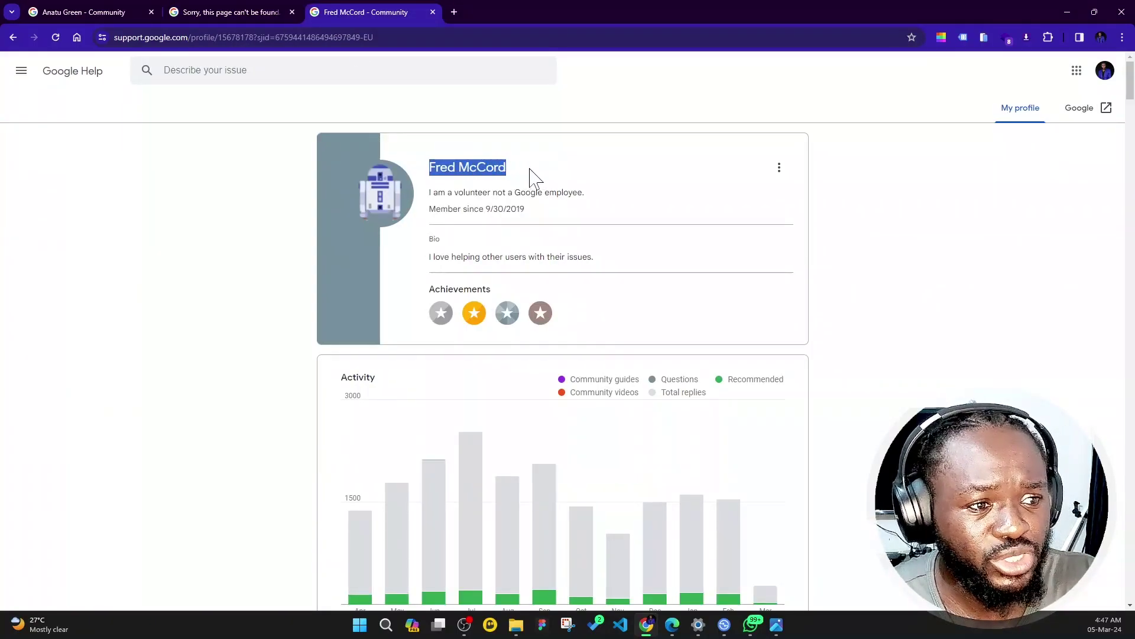
{"action": "left_click", "coordinate": [517, 171]}
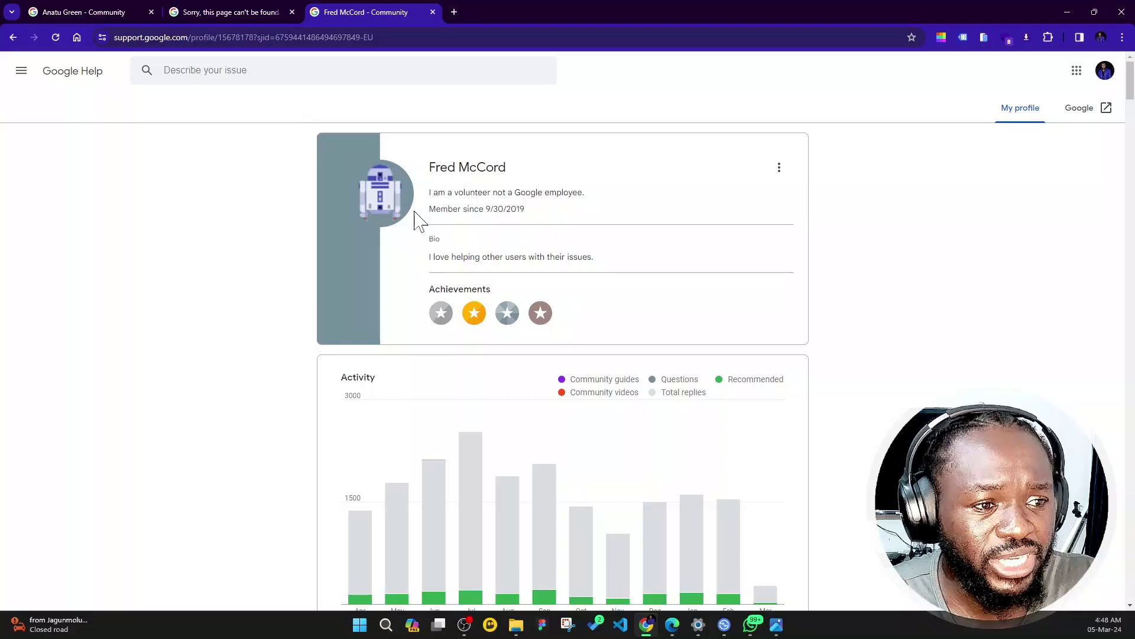
- Check the removed Android Help thread tab, then minimise Chrome to return to Edge
{"action": "left_click", "coordinate": [235, 7]}
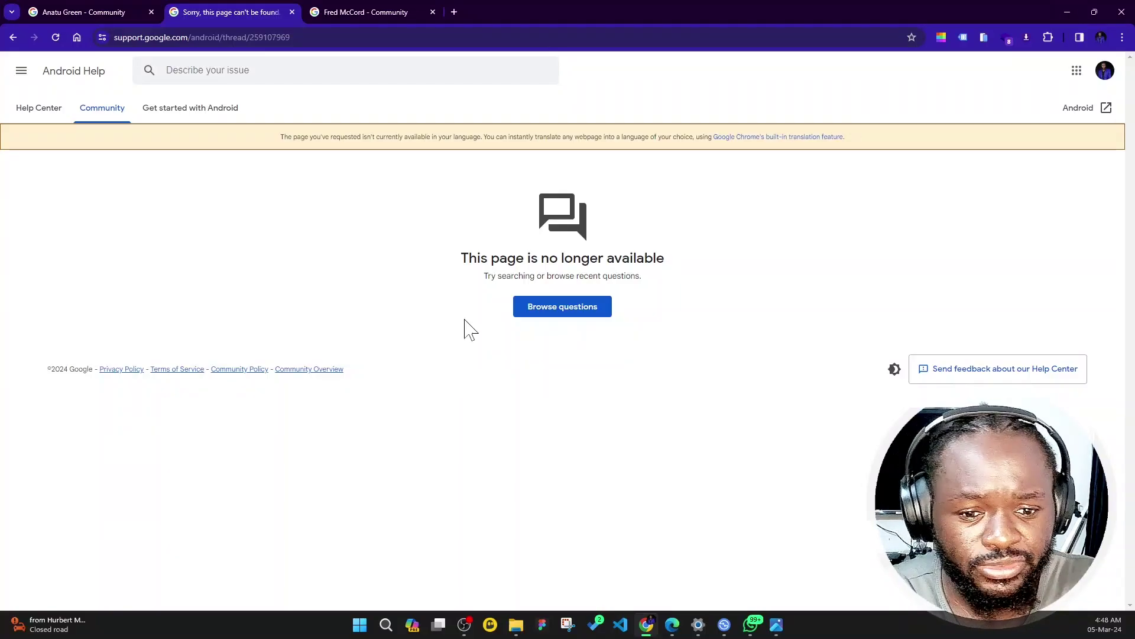
{"action": "left_click", "coordinate": [1073, 12]}
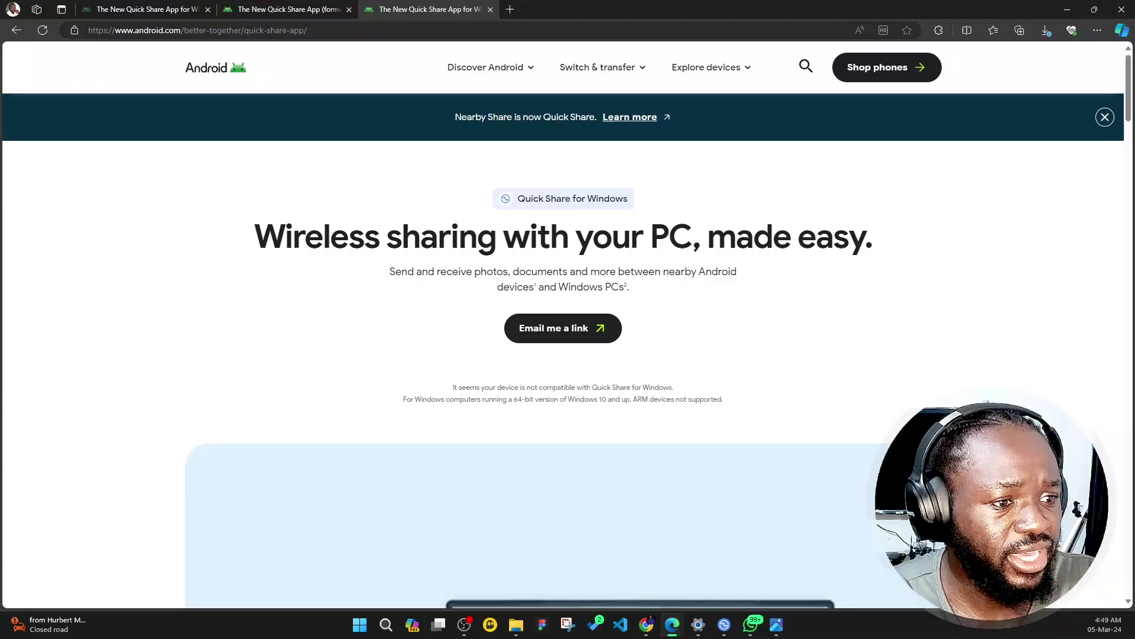
- Request an emailed download link, then switch to the en_ie Quick Share for Windows tab
{"action": "left_click", "coordinate": [572, 342]}
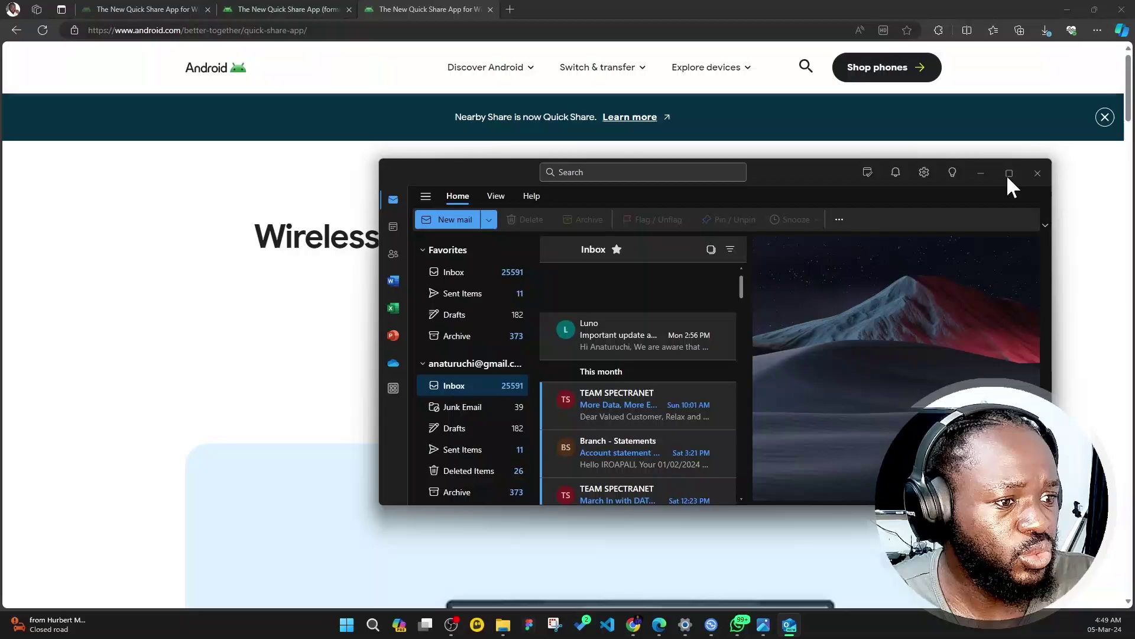
{"action": "left_click", "coordinate": [984, 172]}
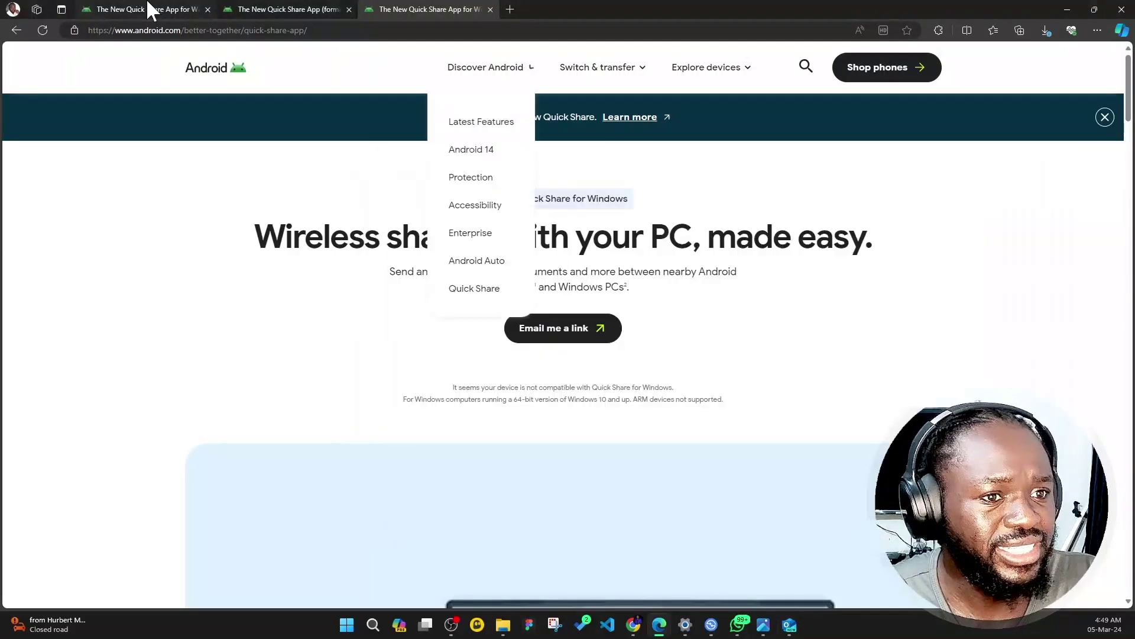
{"action": "left_click", "coordinate": [326, 30]}
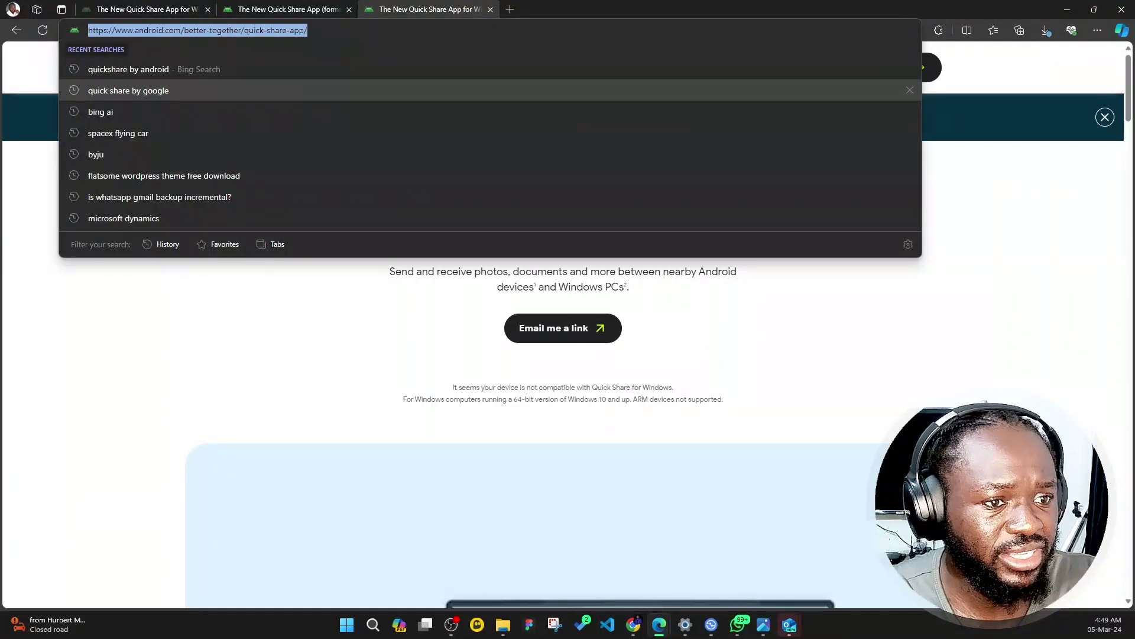
{"action": "left_click", "coordinate": [412, 352]}
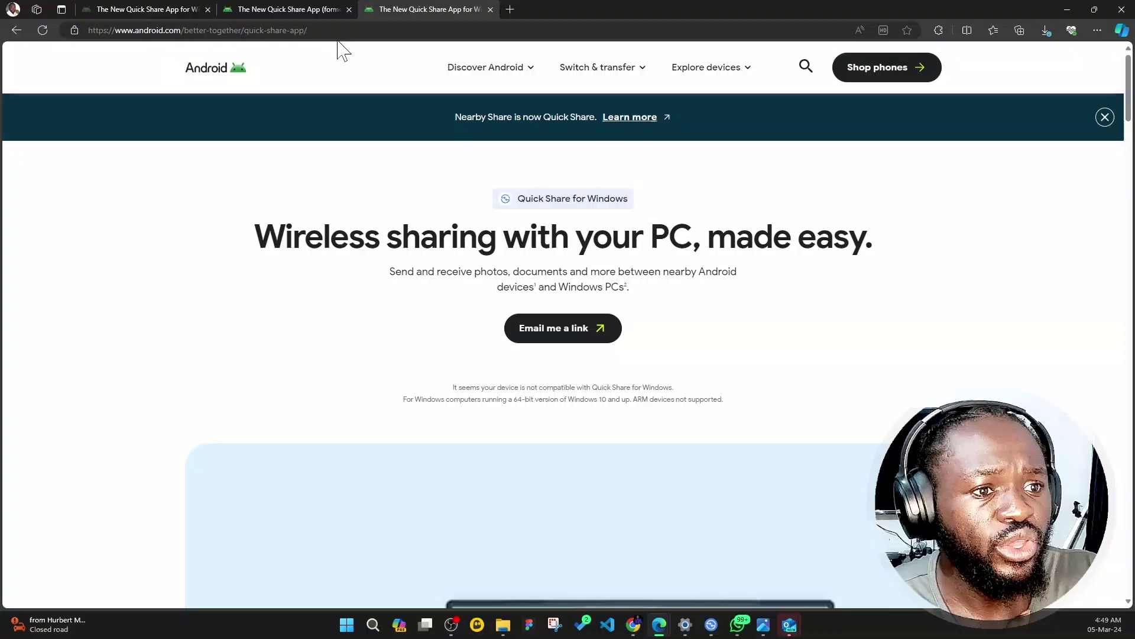
{"action": "left_click", "coordinate": [302, 10]}
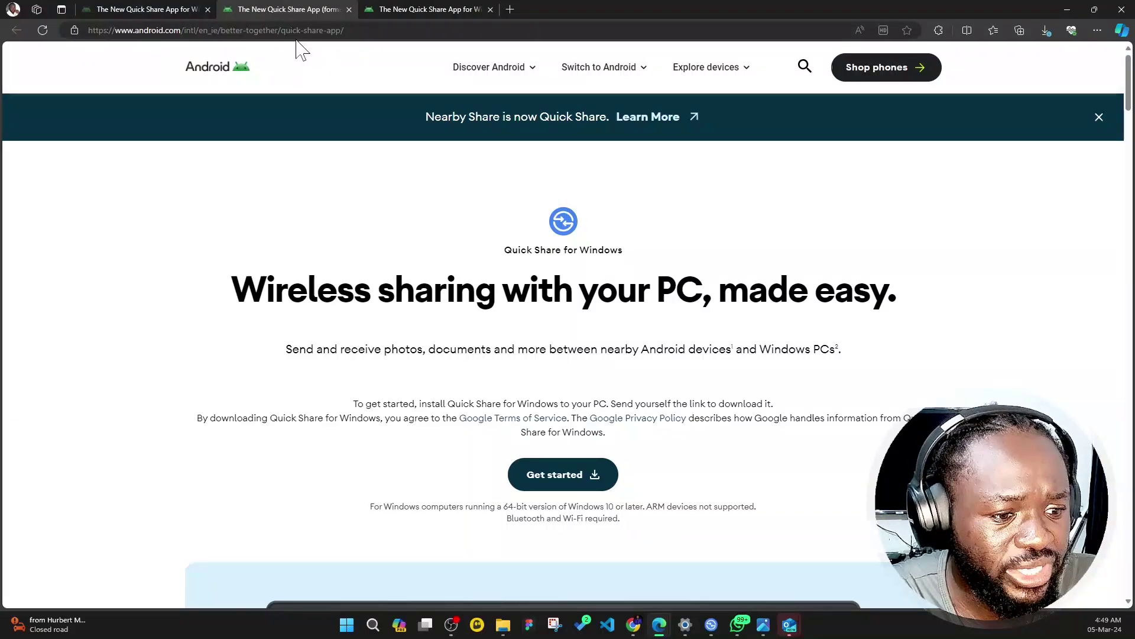
{"action": "left_click", "coordinate": [411, 10]}
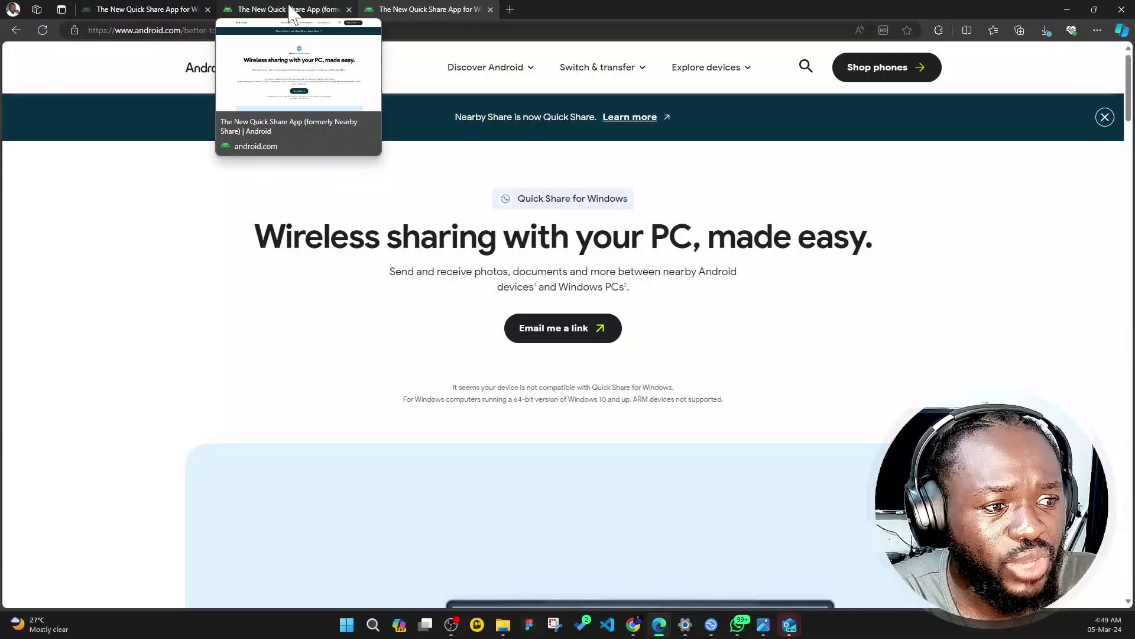
{"action": "left_click", "coordinate": [289, 7]}
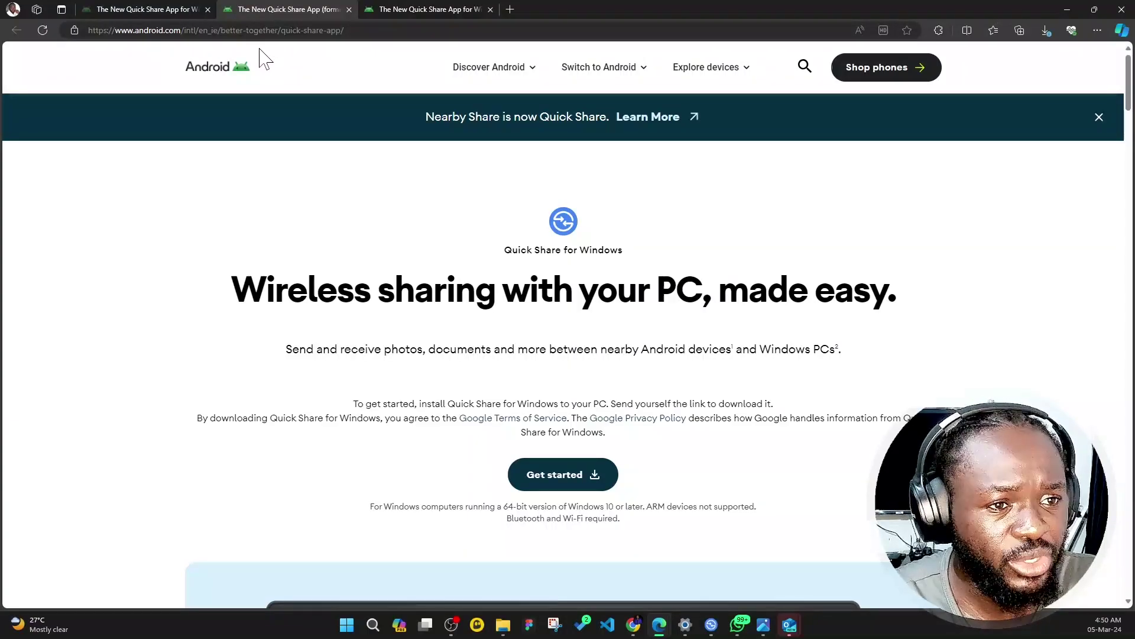
{"action": "scroll", "coordinate": [595, 383], "scroll_direction": "down", "scroll_amount": 5}
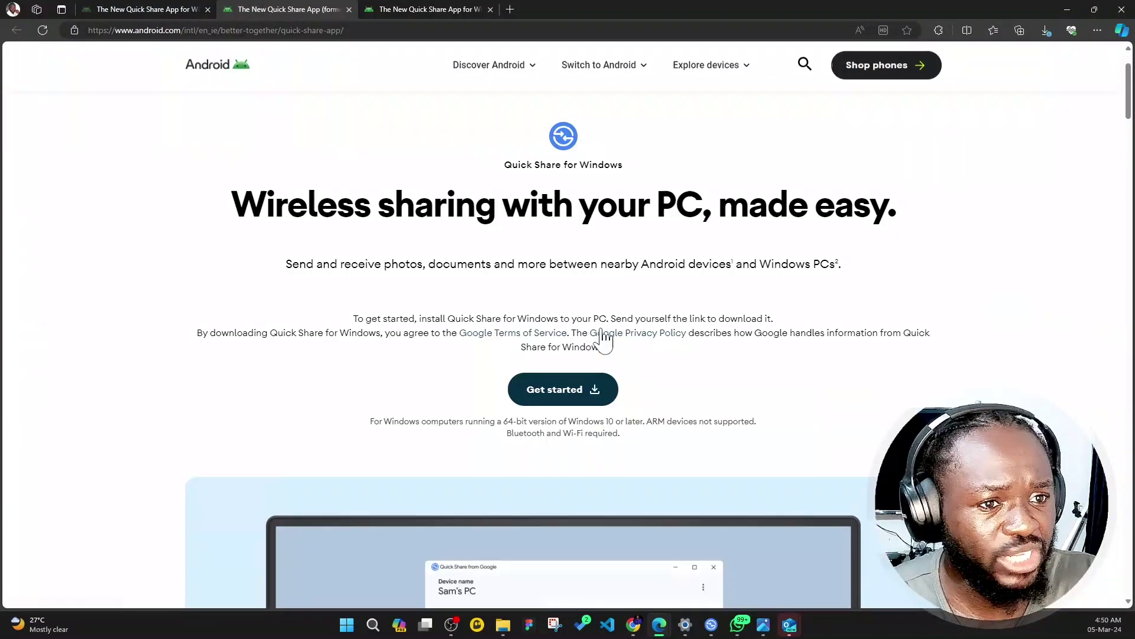
{"action": "scroll", "coordinate": [600, 329], "scroll_direction": "up", "scroll_amount": 5}
{"action": "left_click_drag", "start_coordinate": [149, 30], "coordinate": [181, 30]}
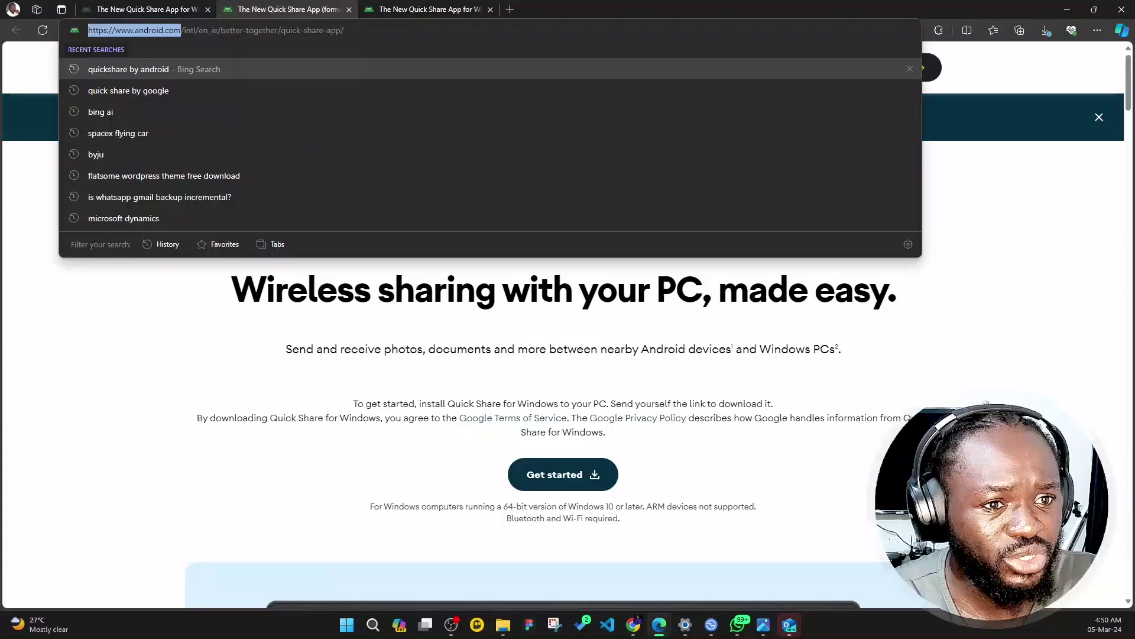
{"action": "left_click", "coordinate": [210, 401]}
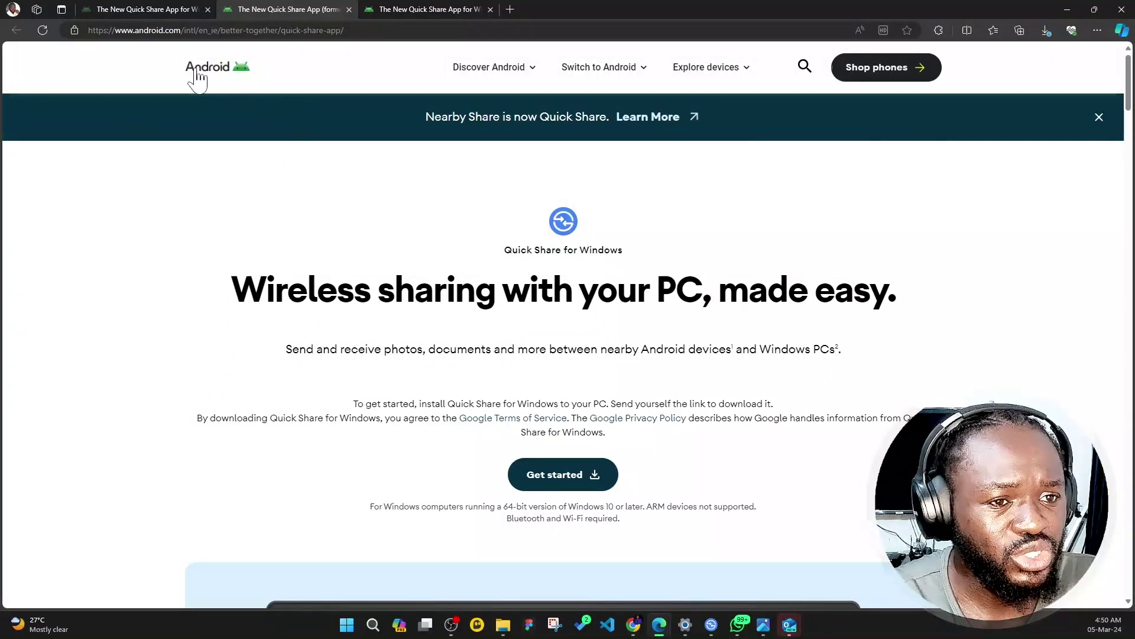
{"action": "left_click", "coordinate": [183, 31]}
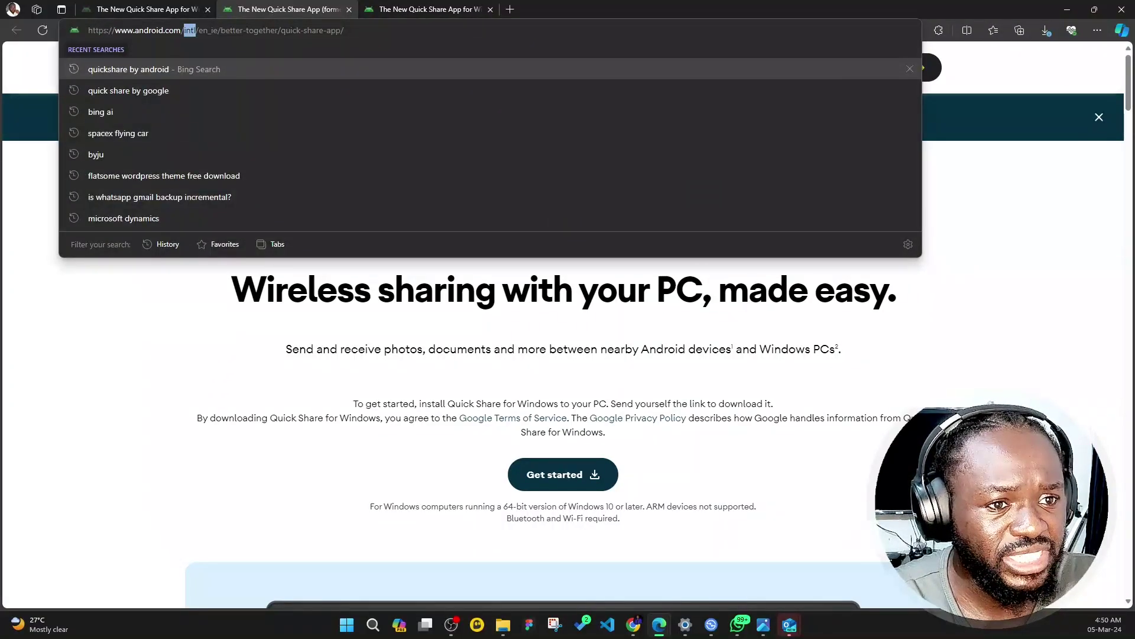
{"action": "left_click_drag", "start_coordinate": [203, 31], "coordinate": [230, 30]}
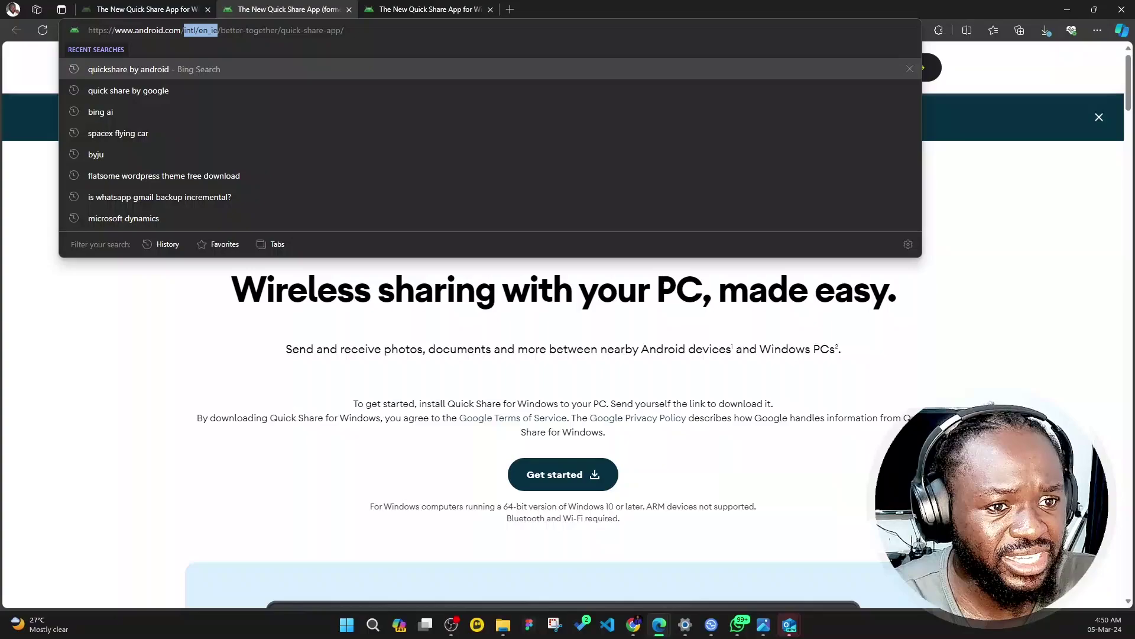
{"action": "left_click", "coordinate": [218, 392]}
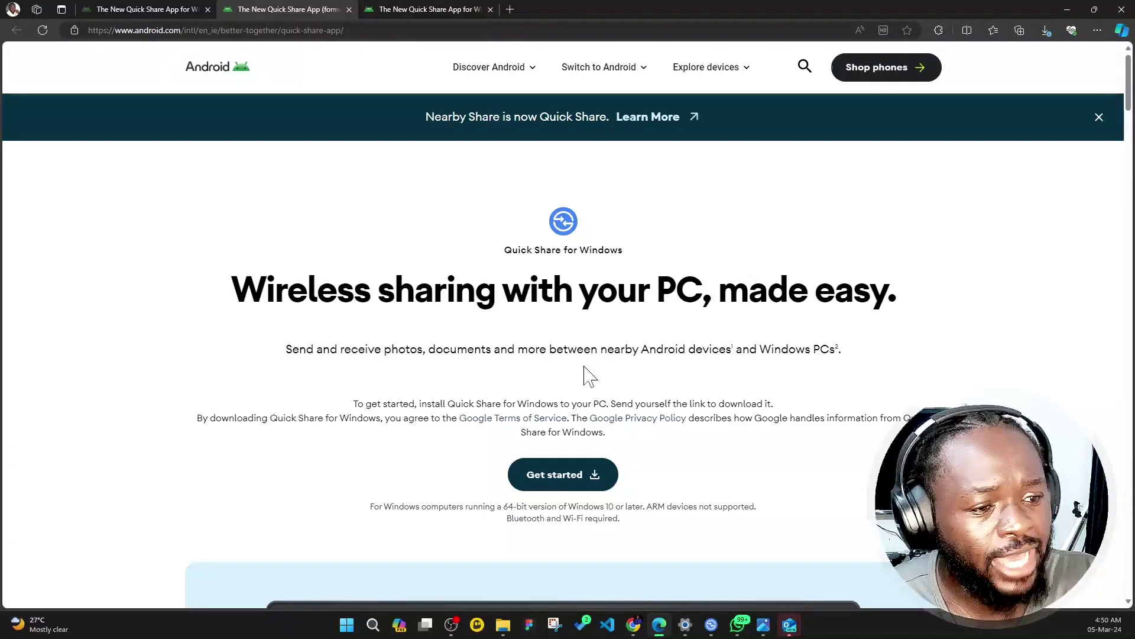
{"action": "left_click", "coordinate": [453, 10]}
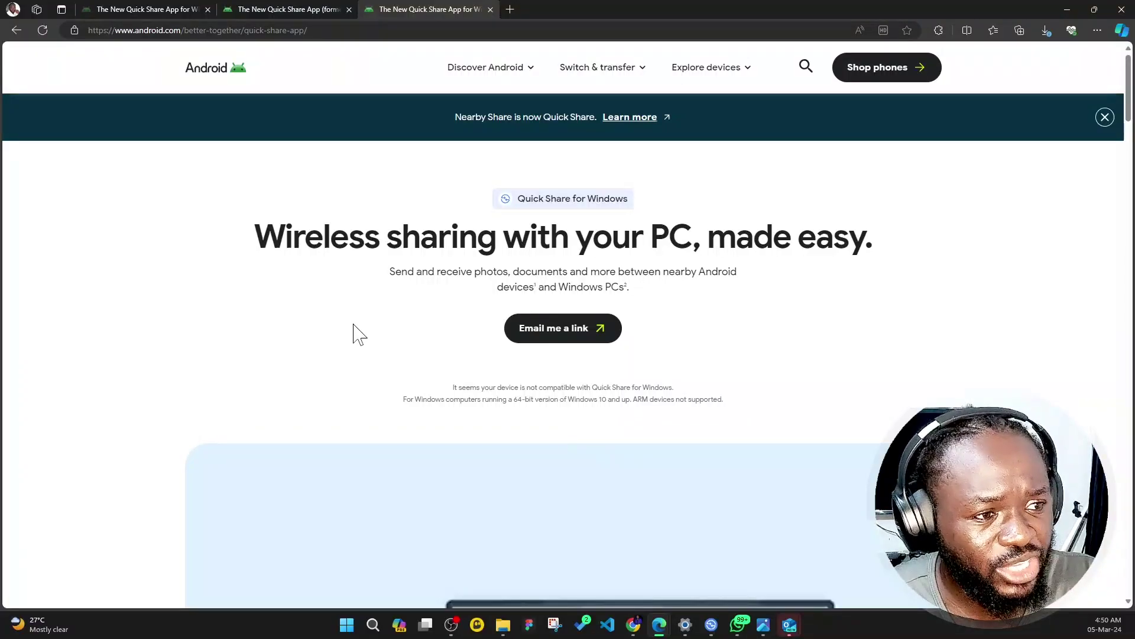
{"action": "left_click", "coordinate": [334, 9]}
{"action": "left_click", "coordinate": [429, 9]}
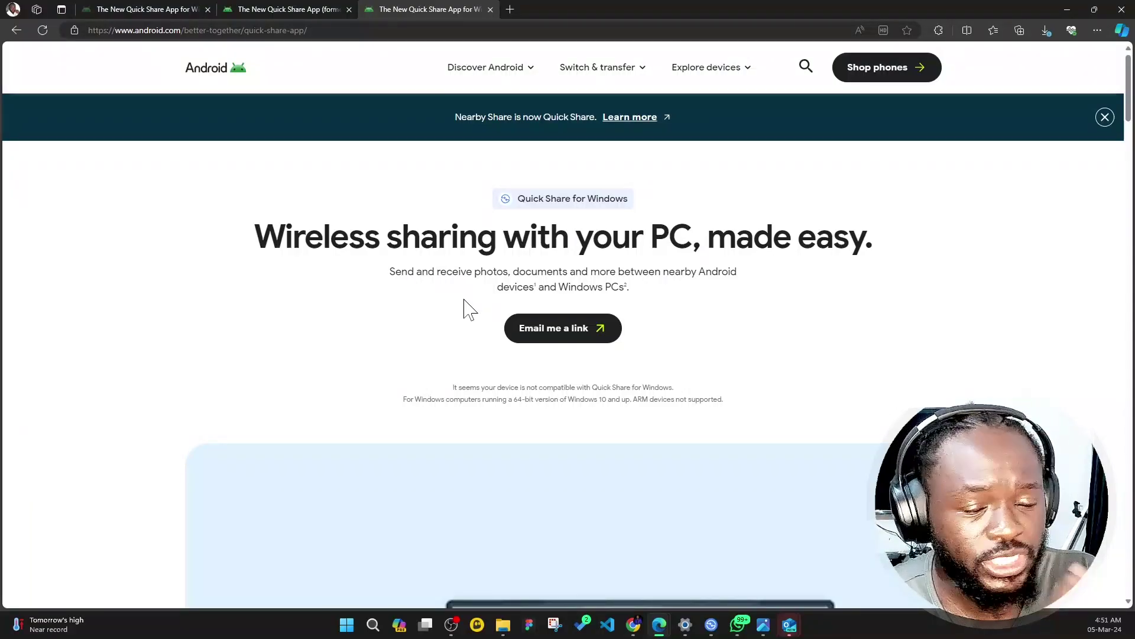
{"action": "left_click", "coordinate": [296, 10]}
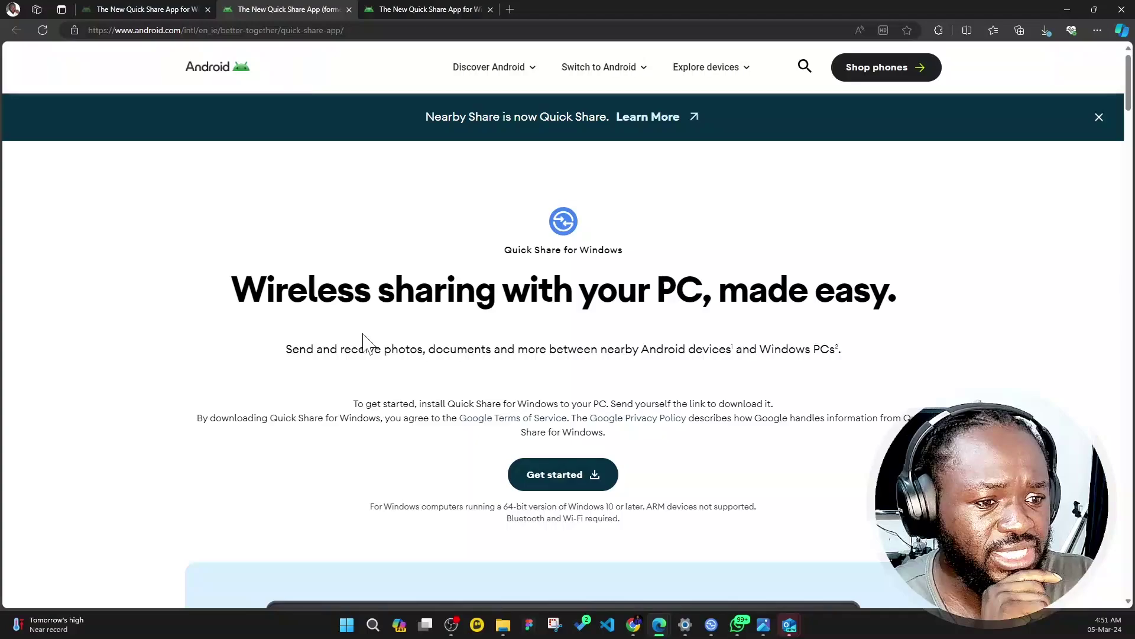
- Download and save the BetterTogetherSetup.exe Quick Share installer via Get started
{"action": "scroll", "coordinate": [367, 337], "scroll_direction": "down", "scroll_amount": 3}
{"action": "left_click", "coordinate": [582, 311]}
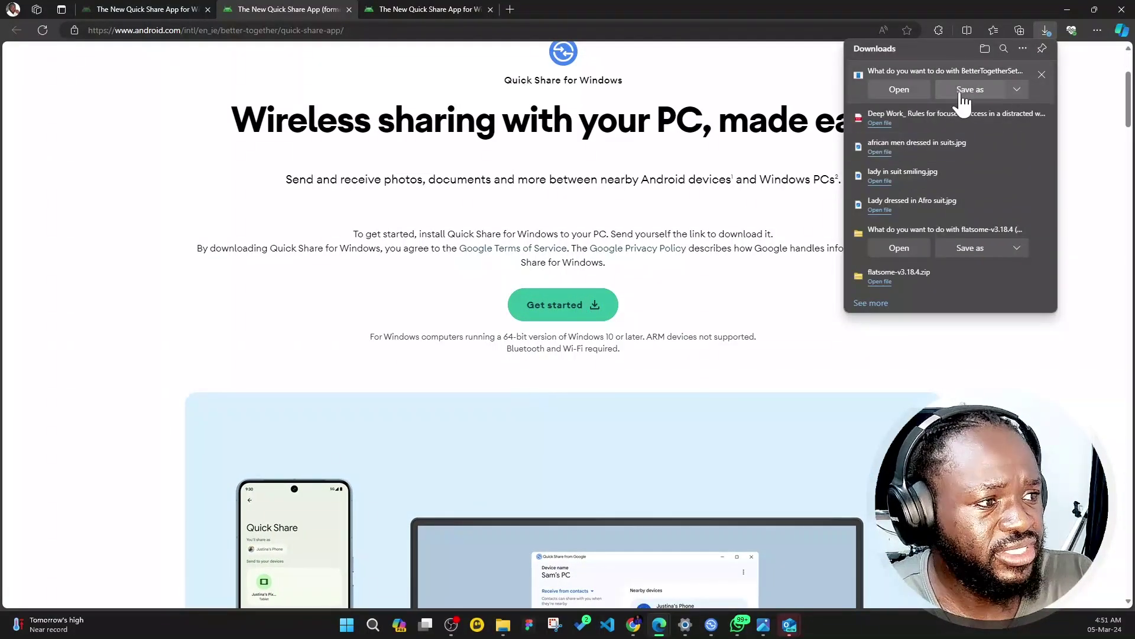
{"action": "mouse_move", "coordinate": [1030, 127]}
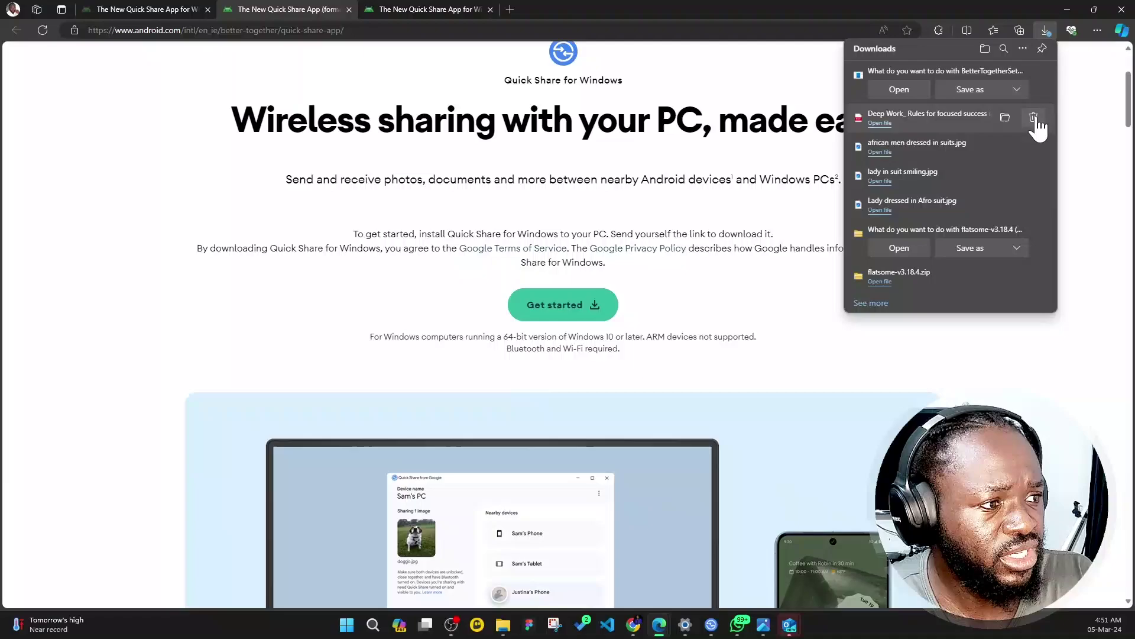
{"action": "left_click", "coordinate": [964, 95]}
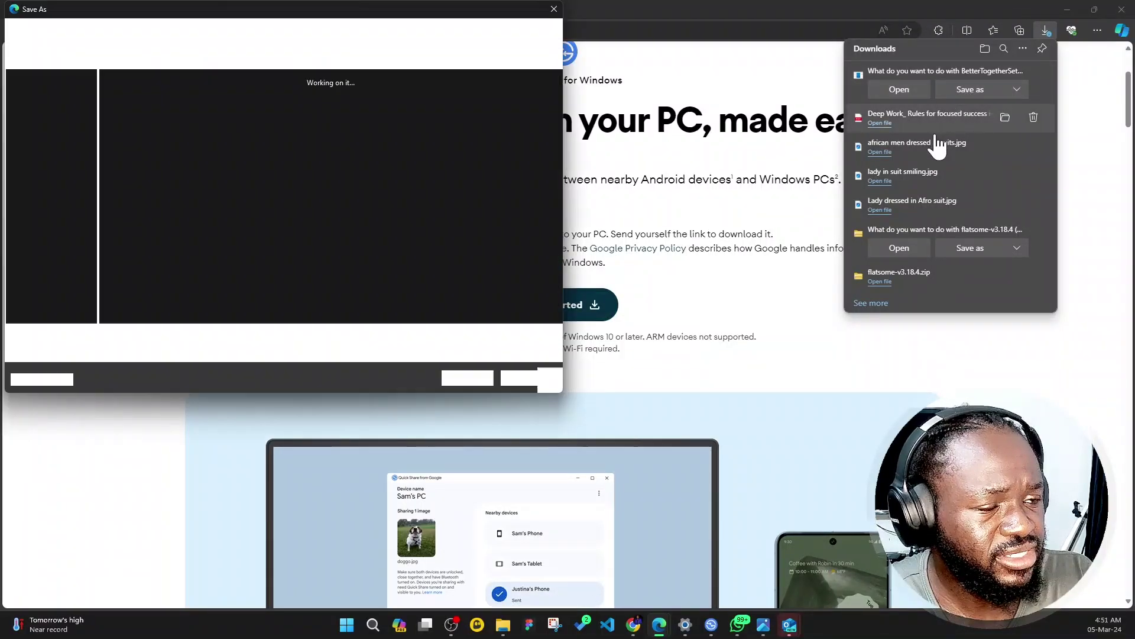
{"action": "left_click", "coordinate": [709, 423]}
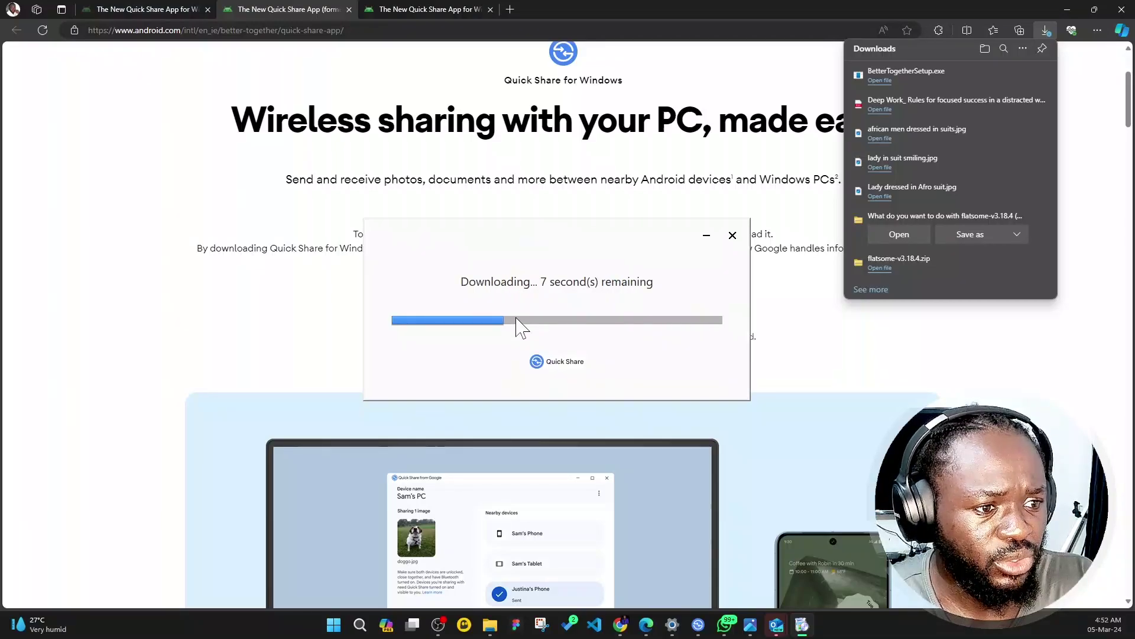
- Cancel the running Quick Share installer and dismiss the cancellation error
{"action": "left_click", "coordinate": [733, 235]}
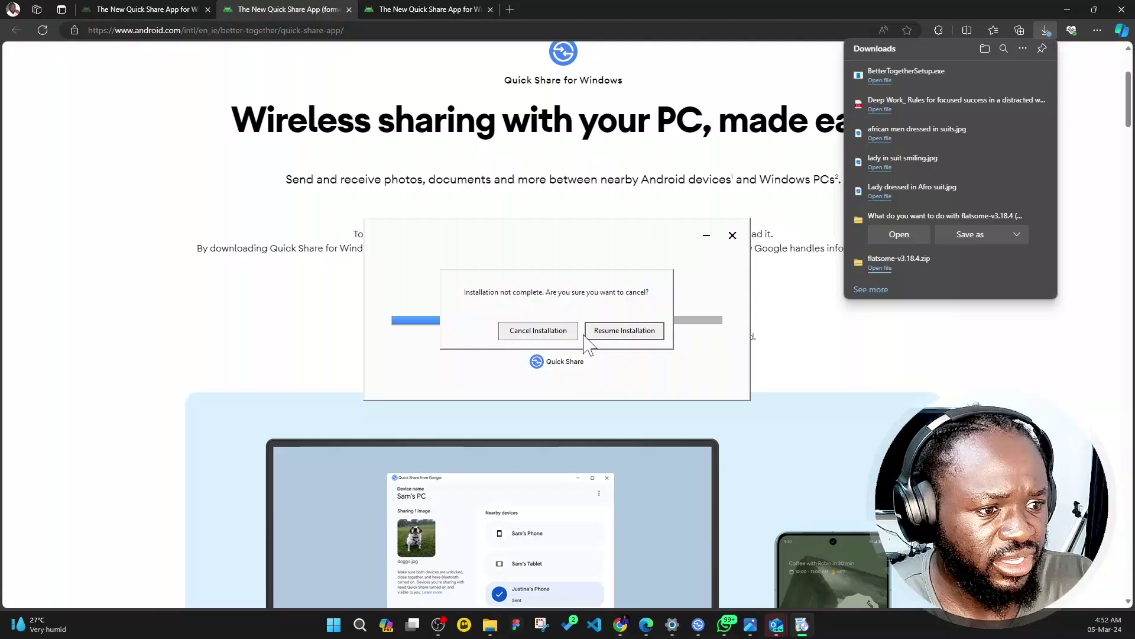
{"action": "left_click", "coordinate": [554, 333]}
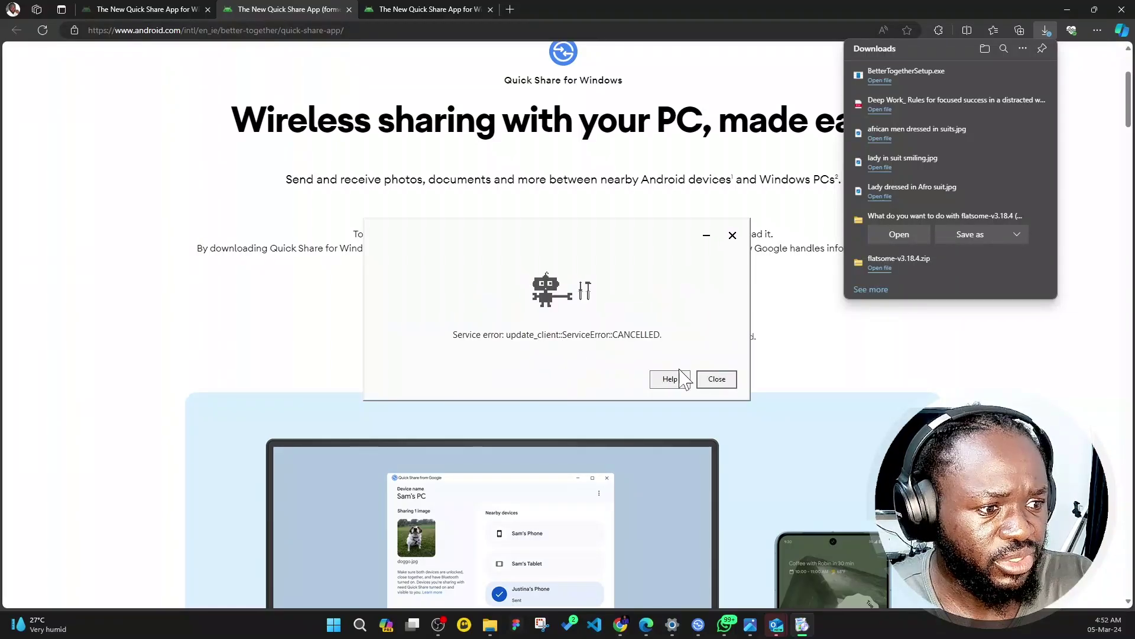
{"action": "left_click", "coordinate": [721, 382]}
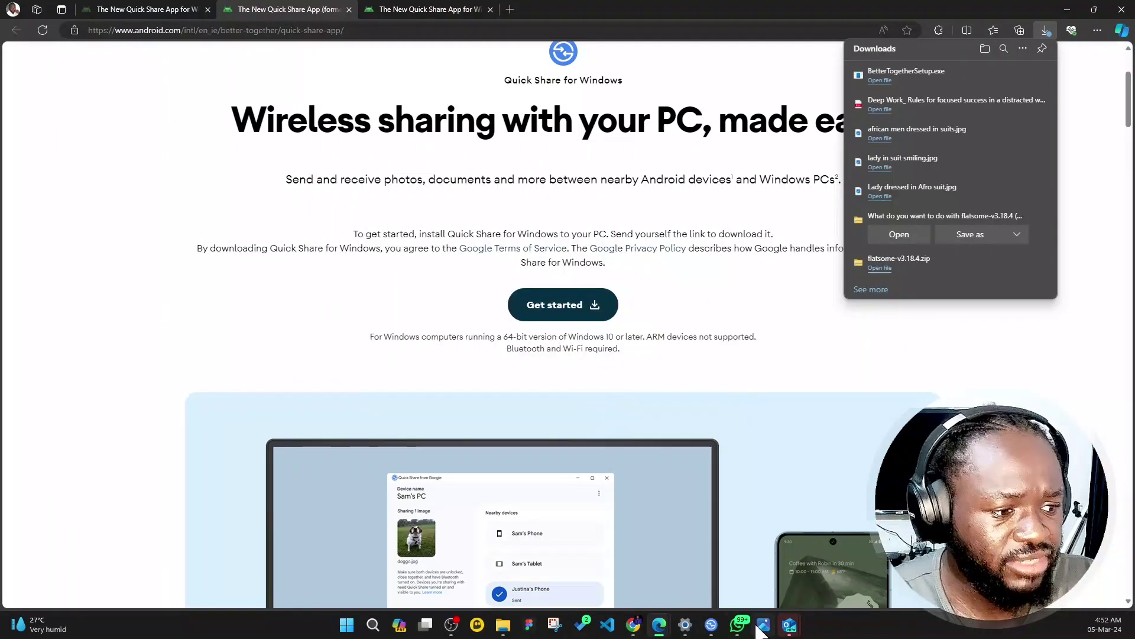
- Launch the installed Quick Share app and reposition its sign-in window
{"action": "left_click", "coordinate": [715, 625]}
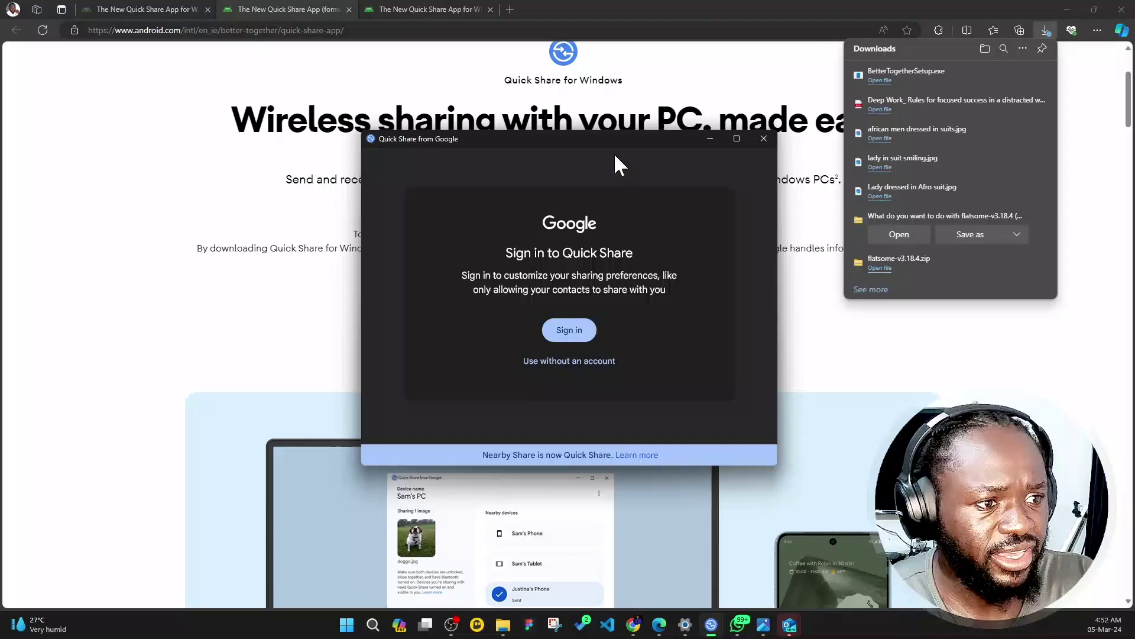
{"action": "mouse_move", "coordinate": [614, 162]}
{"action": "left_mouse_down"}
{"action": "mouse_move", "coordinate": [697, 185]}
{"action": "mouse_move", "coordinate": [595, 162]}
{"action": "left_mouse_up"}
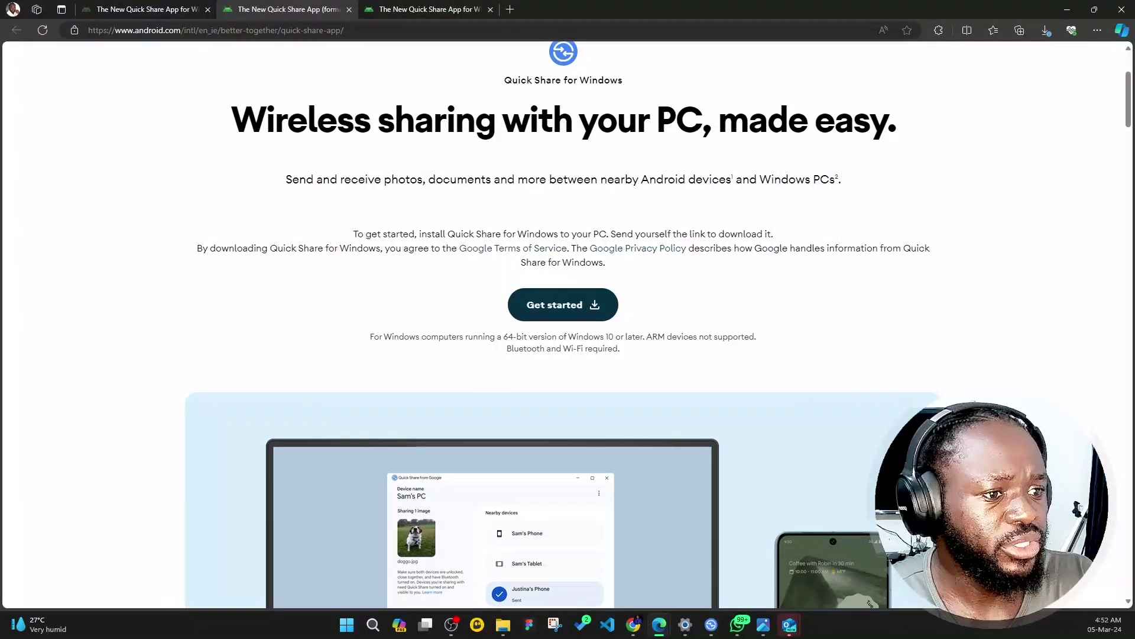
{"action": "left_click", "coordinate": [712, 625]}
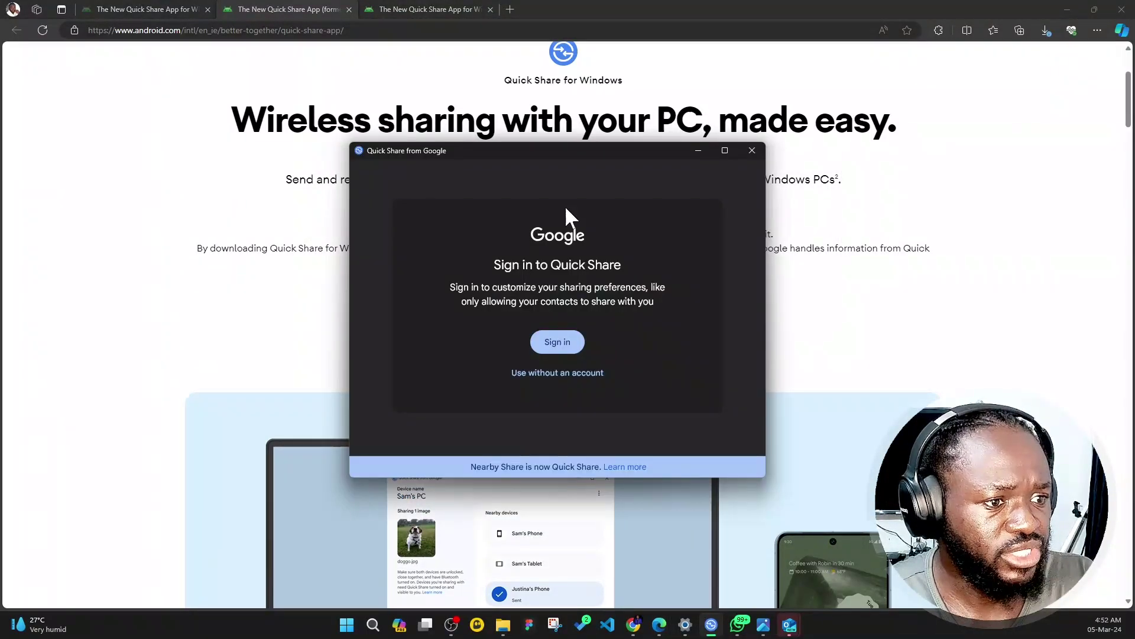
{"action": "left_click_drag", "start_coordinate": [578, 158], "coordinate": [615, 149]}
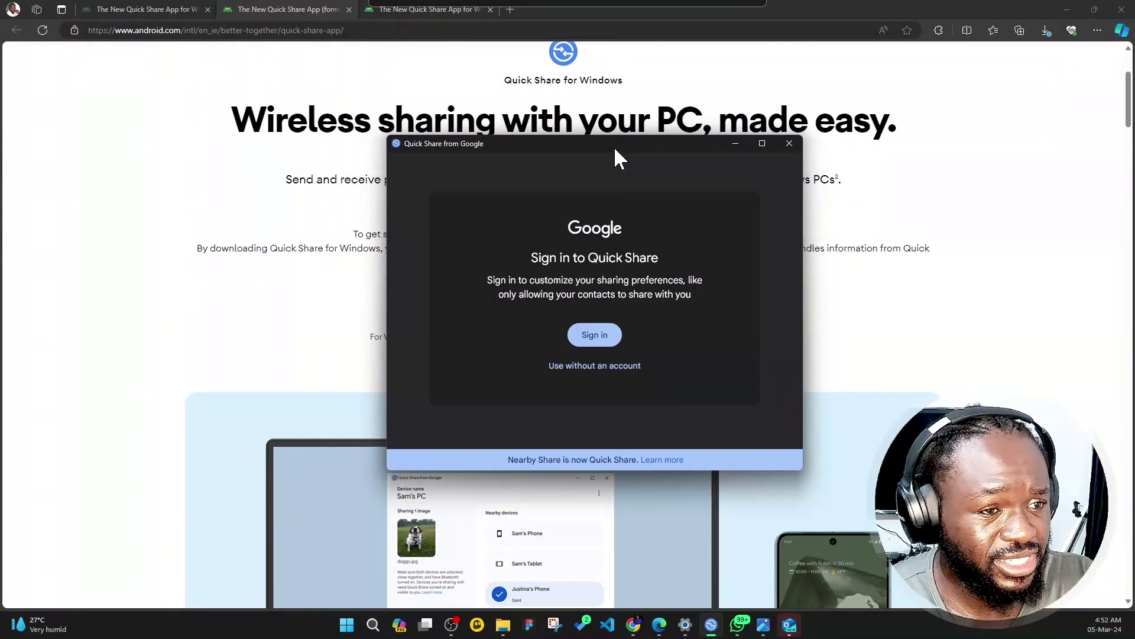
{"action": "left_click_drag", "start_coordinate": [615, 149], "coordinate": [645, 123]}
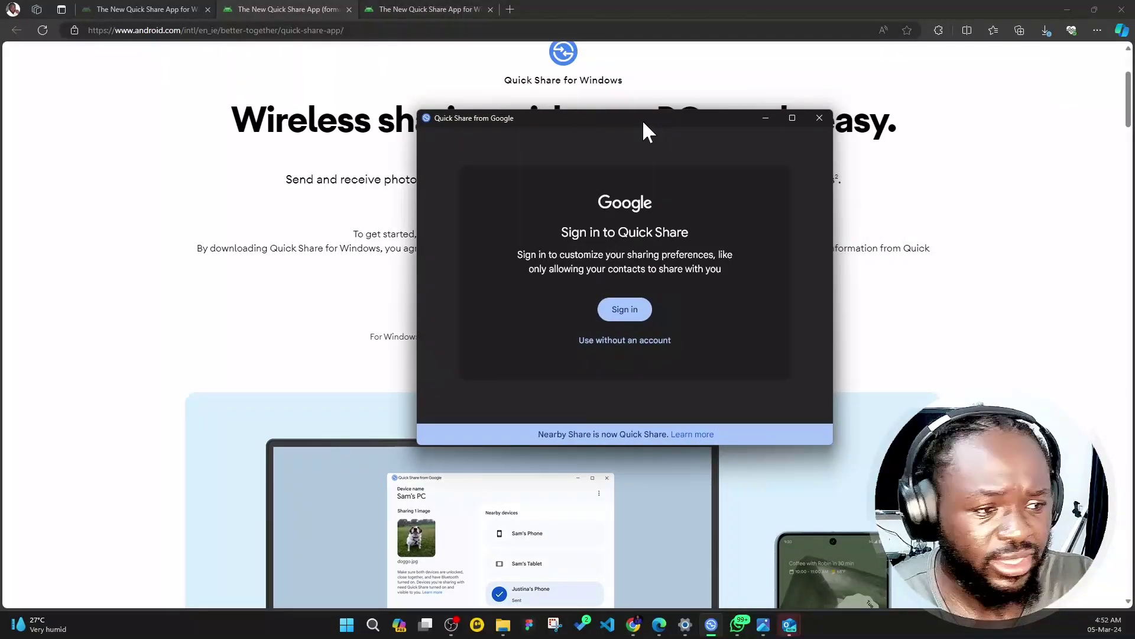
- Continue without an account and review the Set up Quick Share page
{"action": "left_click", "coordinate": [620, 341]}
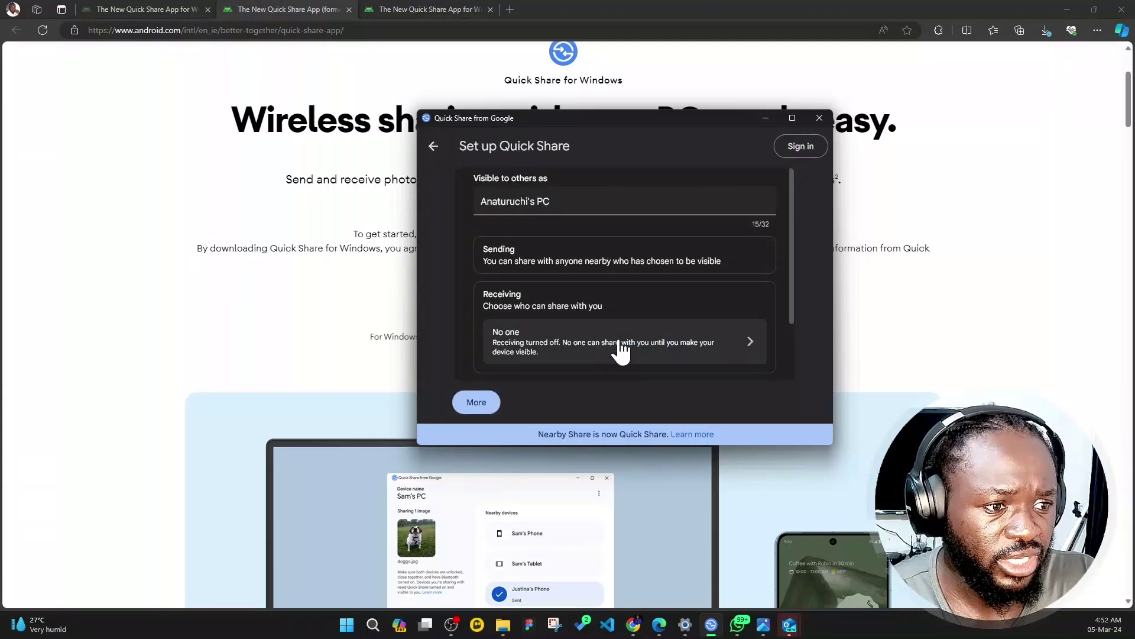
{"action": "scroll", "coordinate": [594, 213], "scroll_direction": "down", "scroll_amount": 2}
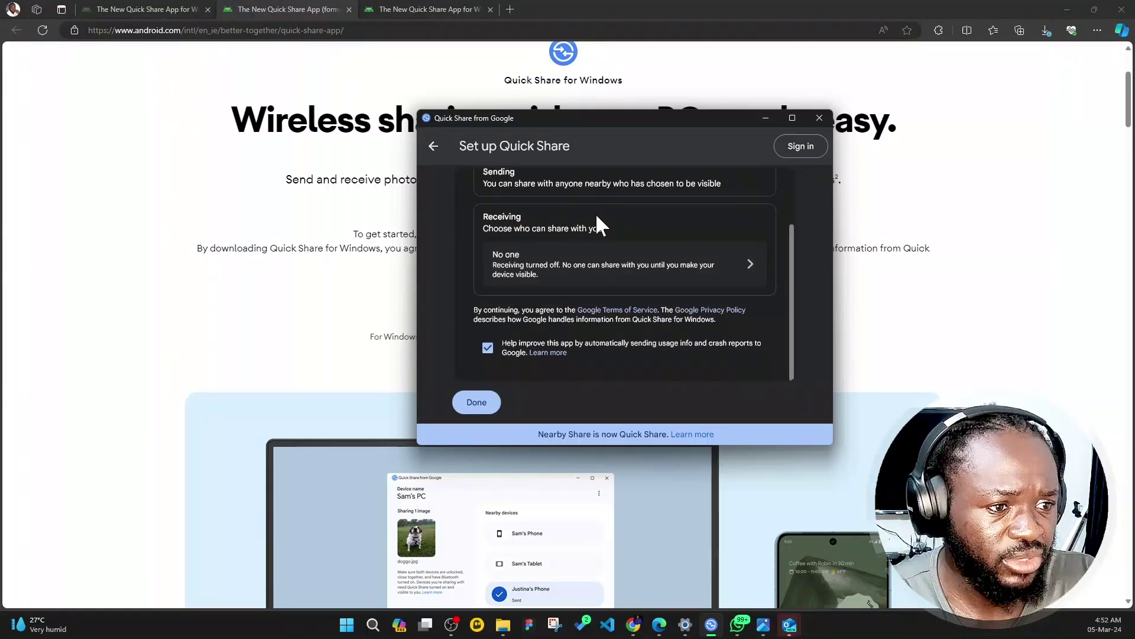
{"action": "scroll", "coordinate": [595, 212], "scroll_direction": "up", "scroll_amount": 2}
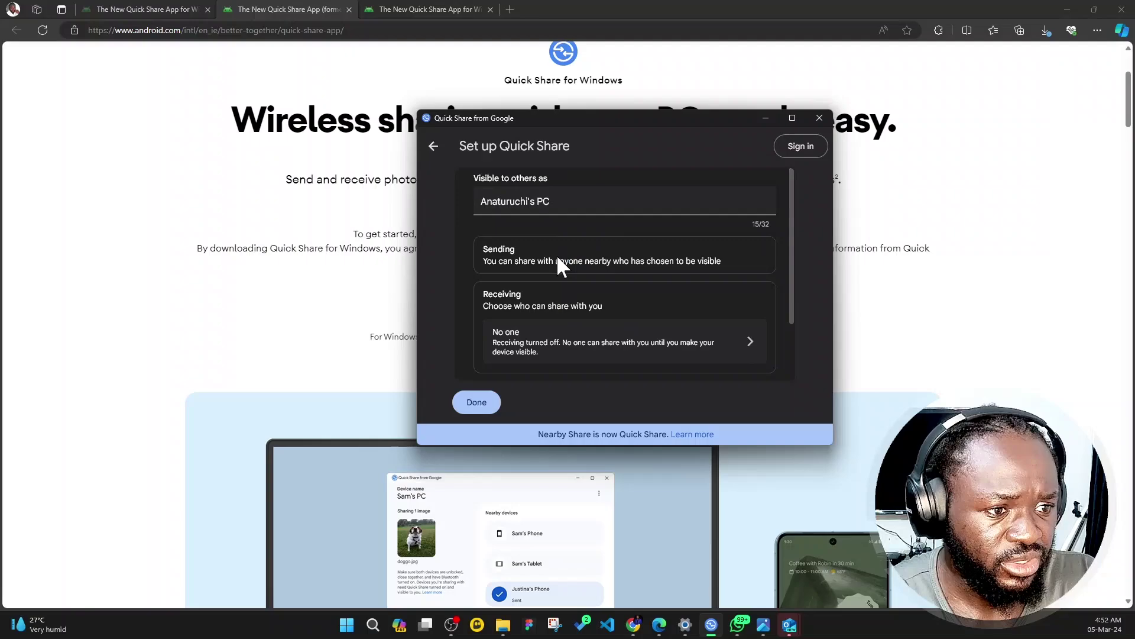
{"action": "scroll", "coordinate": [550, 277], "scroll_direction": "down", "scroll_amount": 2}
{"action": "scroll", "coordinate": [565, 299], "scroll_direction": "up", "scroll_amount": 1}
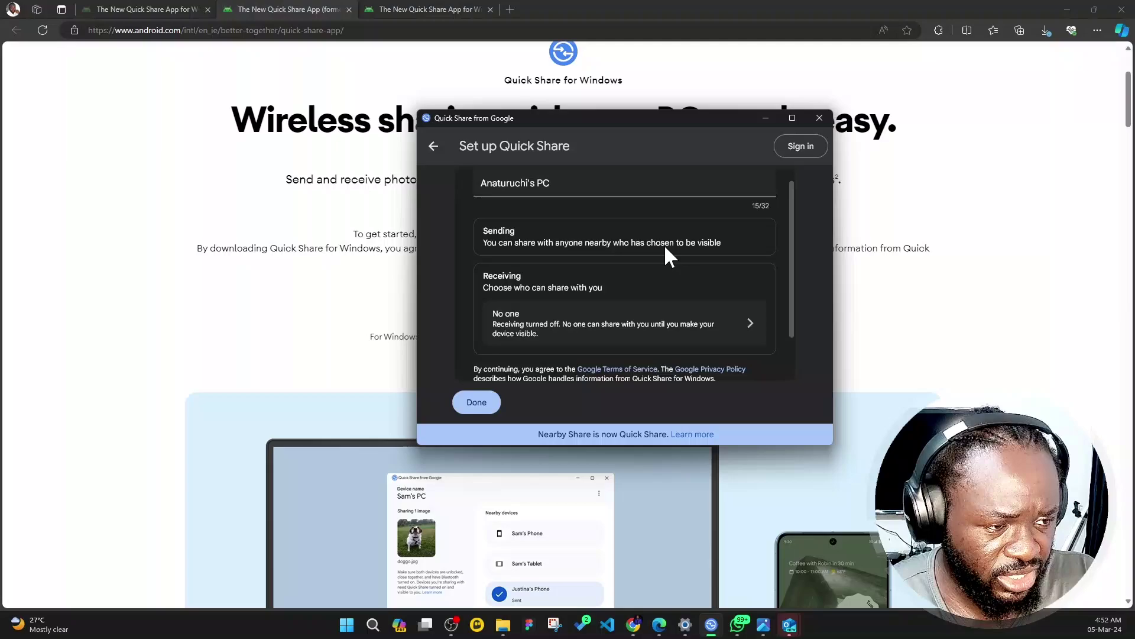
- Set receiving to Everyone and finish setup to reach Ready to receive
{"action": "left_click", "coordinate": [534, 322]}
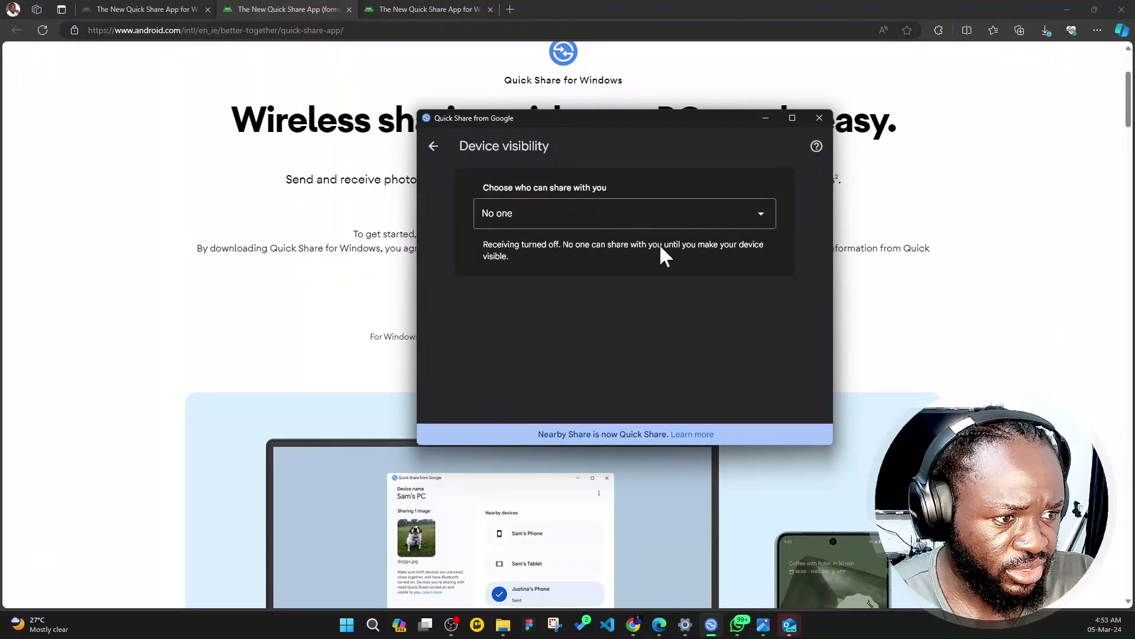
{"action": "left_click", "coordinate": [733, 222]}
{"action": "left_click", "coordinate": [520, 252]}
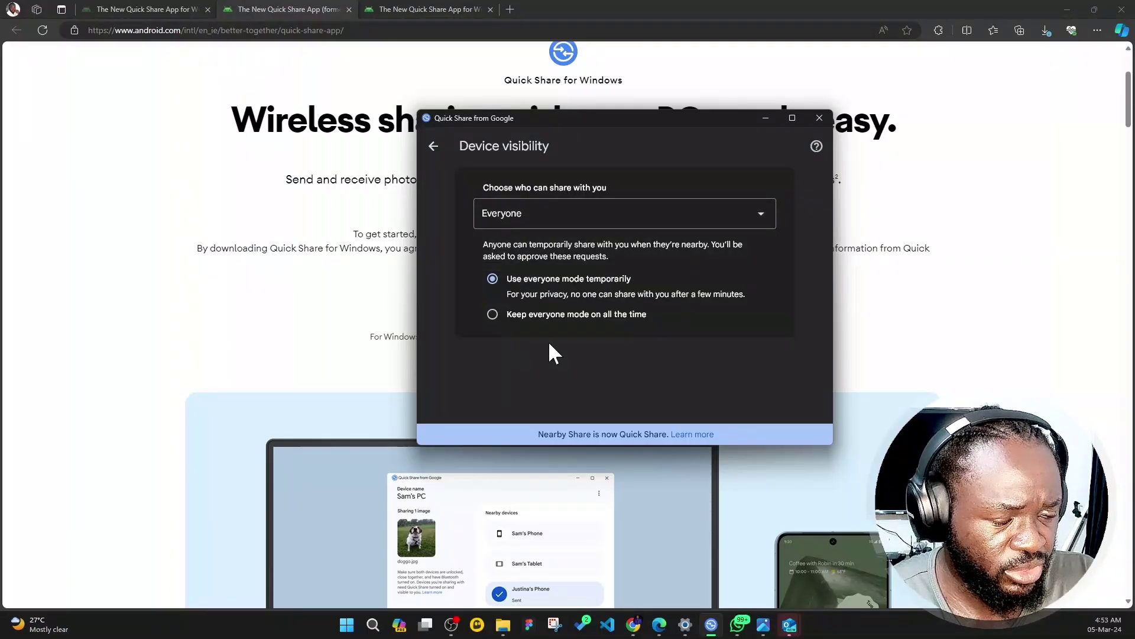
{"action": "left_click", "coordinate": [433, 146]}
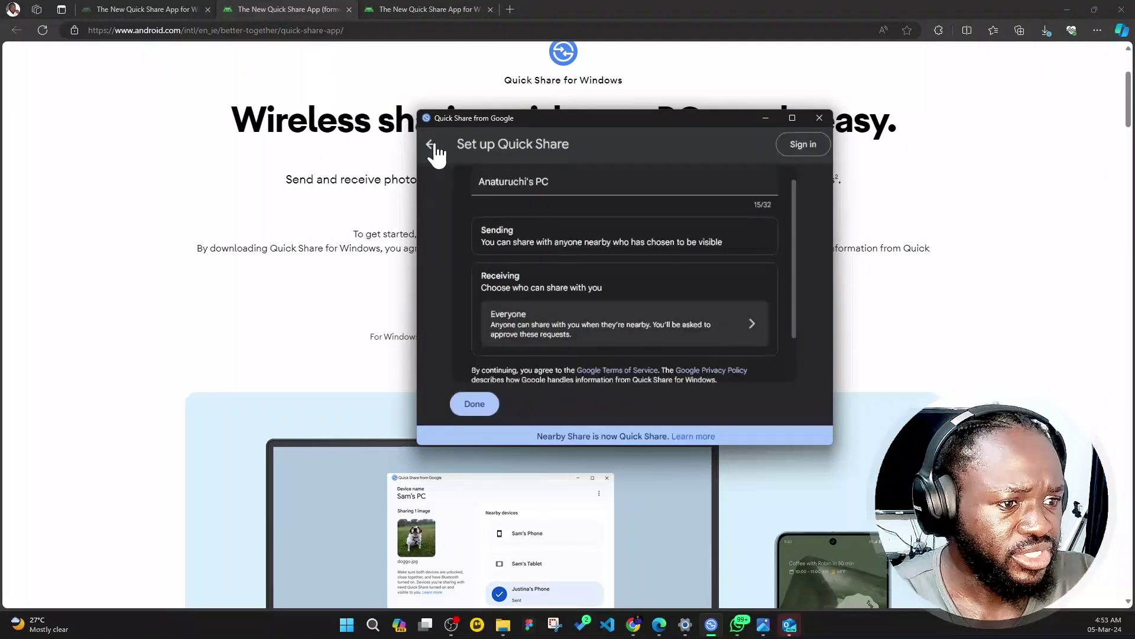
{"action": "scroll", "coordinate": [544, 325], "scroll_direction": "down", "scroll_amount": 2}
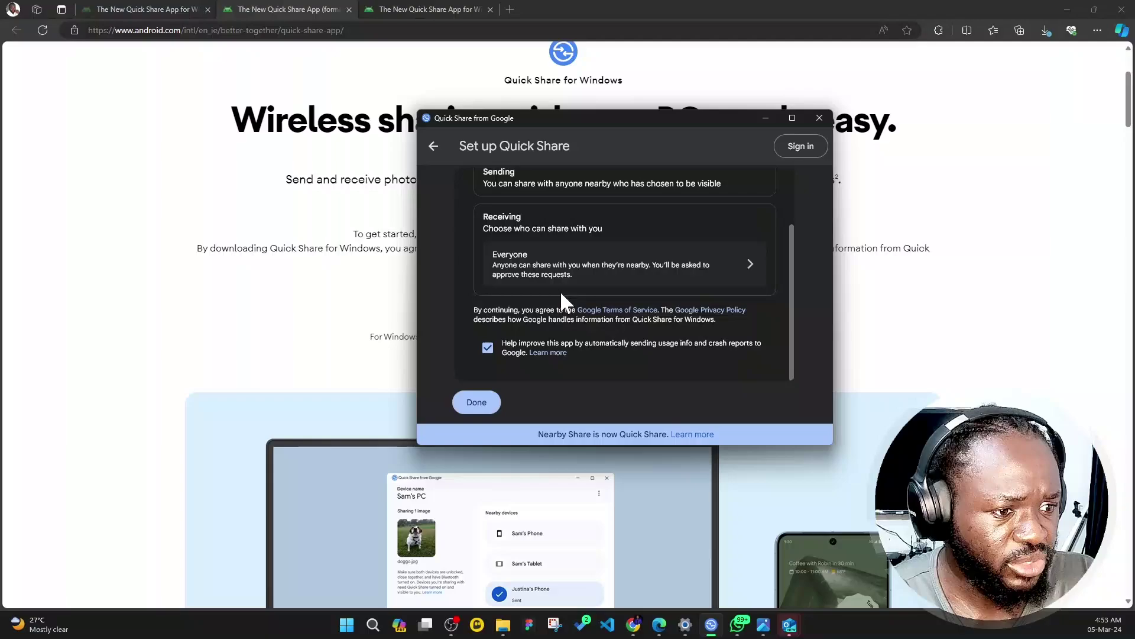
{"action": "left_click", "coordinate": [470, 397]}
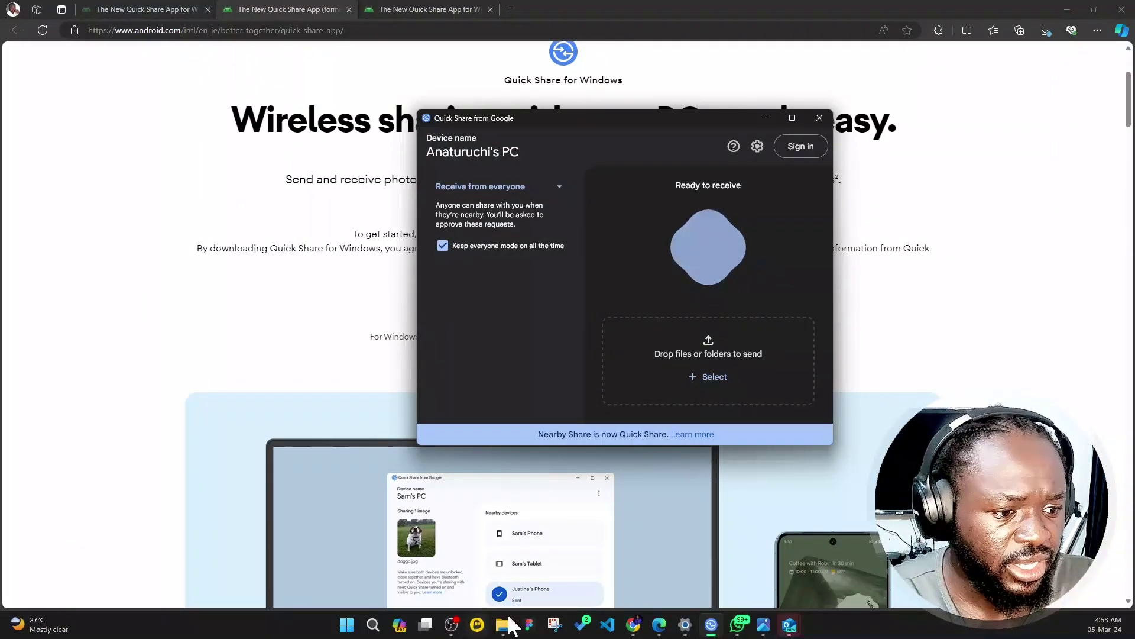
- Drag a screenshot from the File Explorer preview onto Quick Share to share it
{"action": "mouse_move", "coordinate": [506, 632]}
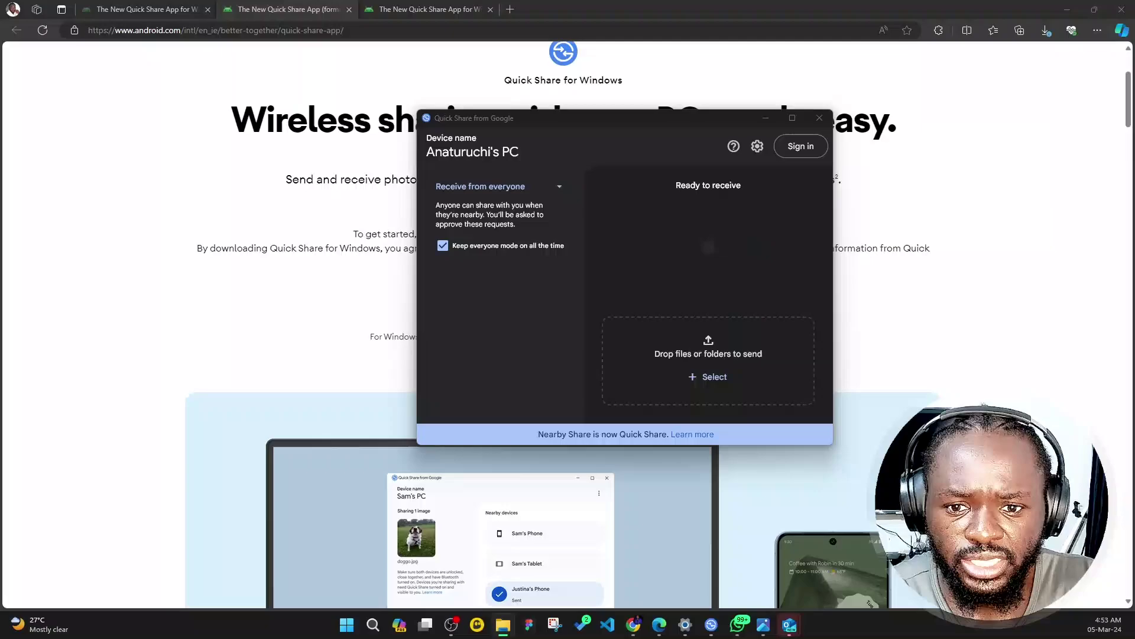
{"action": "left_click_drag", "start_coordinate": [506, 631], "coordinate": [610, 236]}
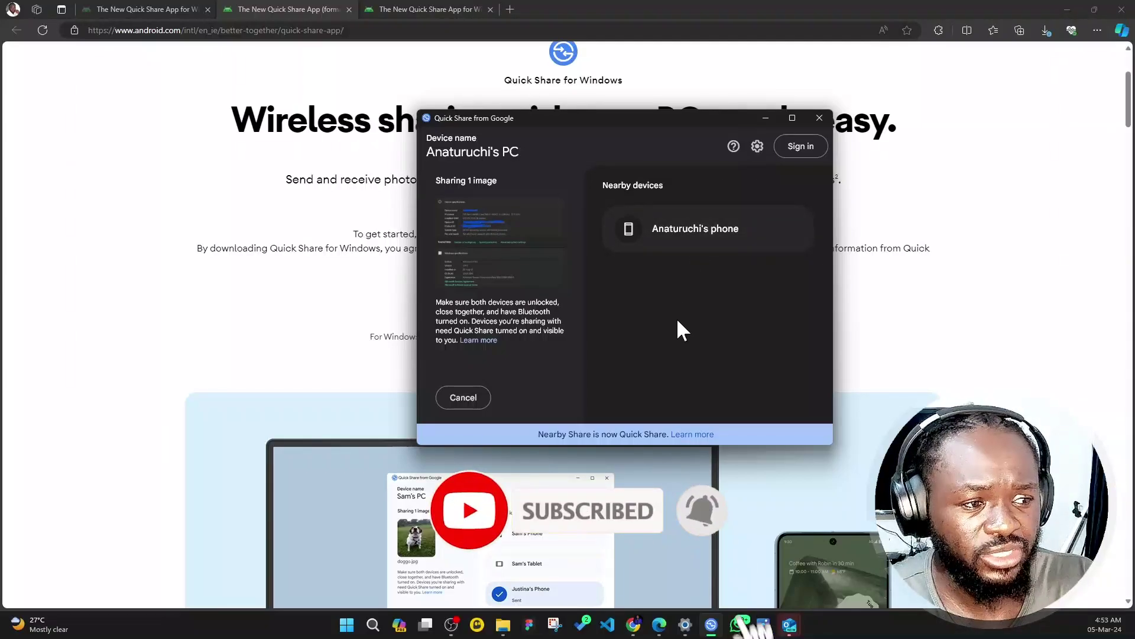
- Minimize the Quick Share window and open File Explorer maximized on the Screenshots folder
{"action": "left_click", "coordinate": [765, 118]}
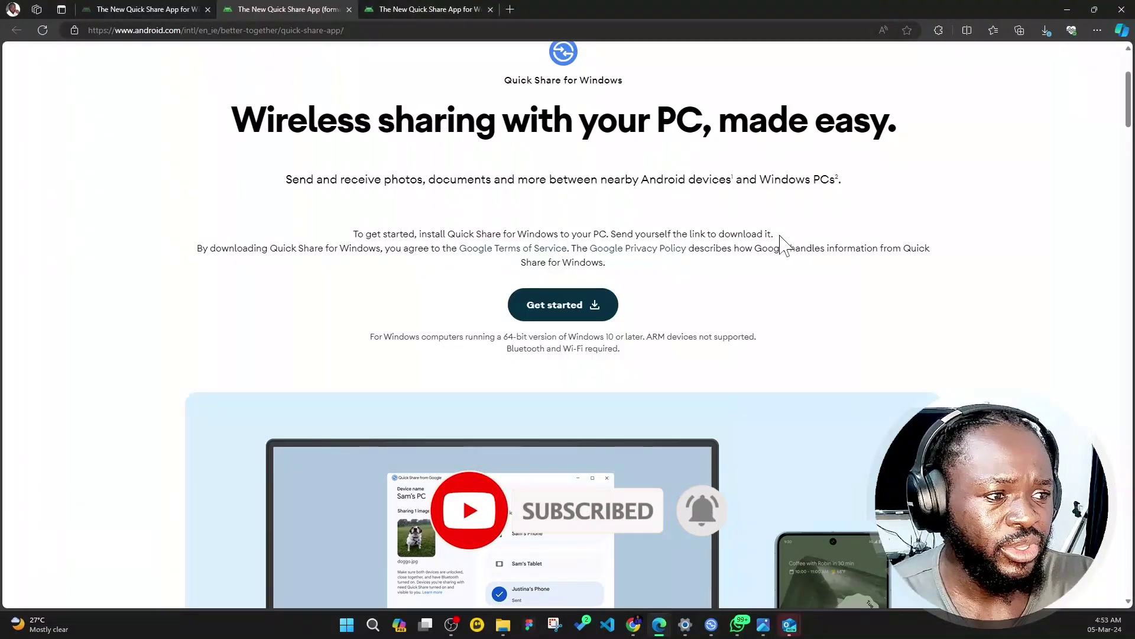
{"action": "mouse_move", "coordinate": [504, 630]}
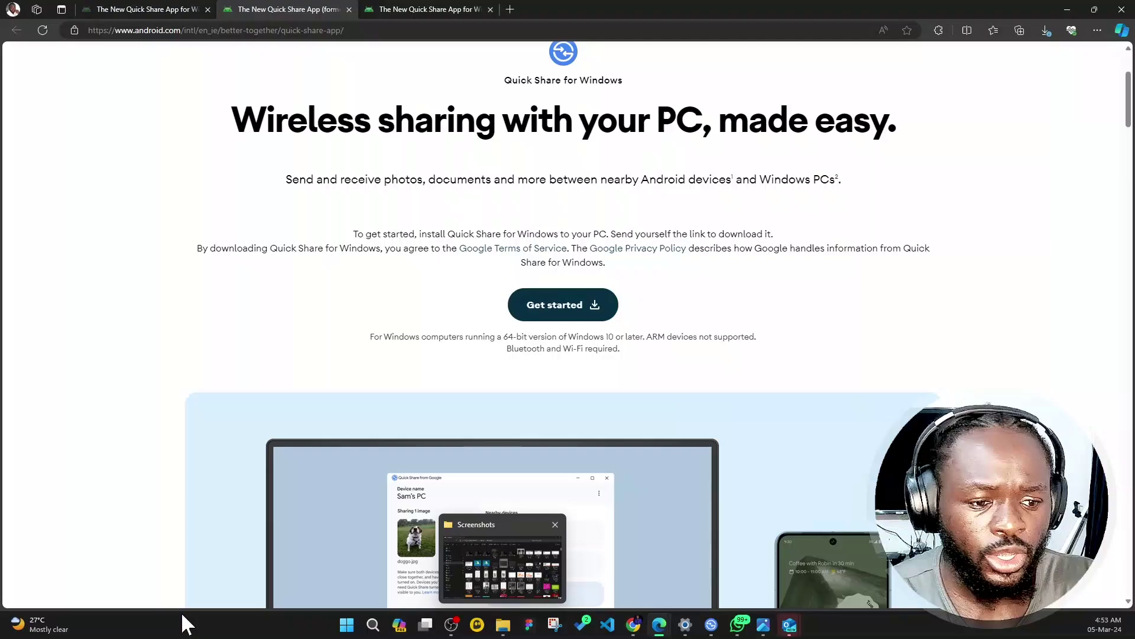
{"action": "key", "text": "super+e"}
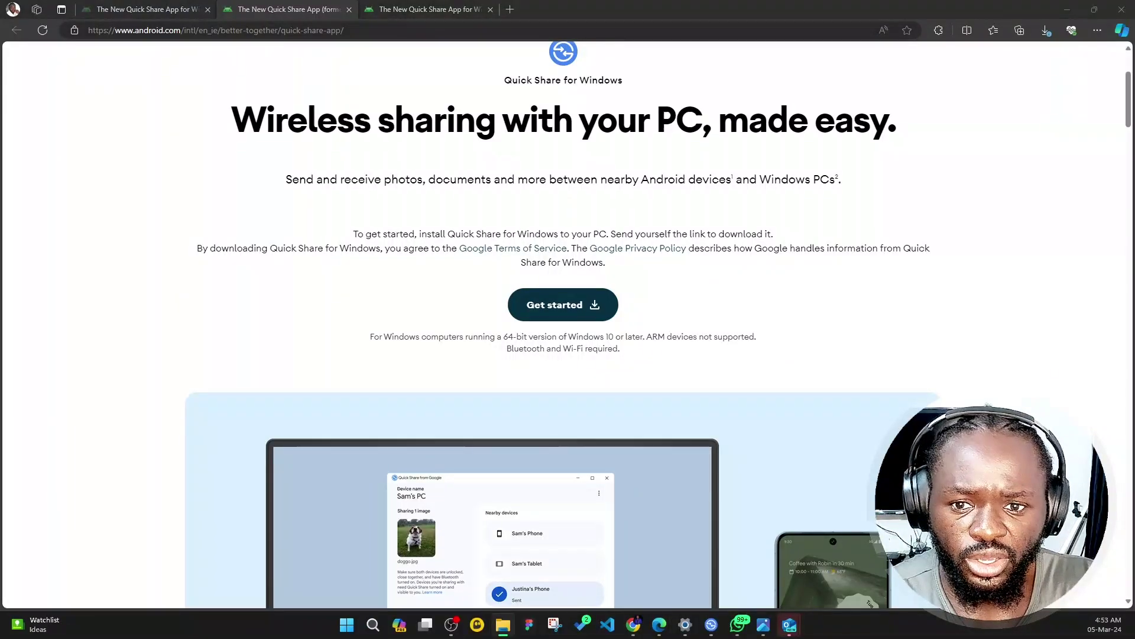
{"action": "left_click_drag", "start_coordinate": [585, 540], "coordinate": [798, 3]}
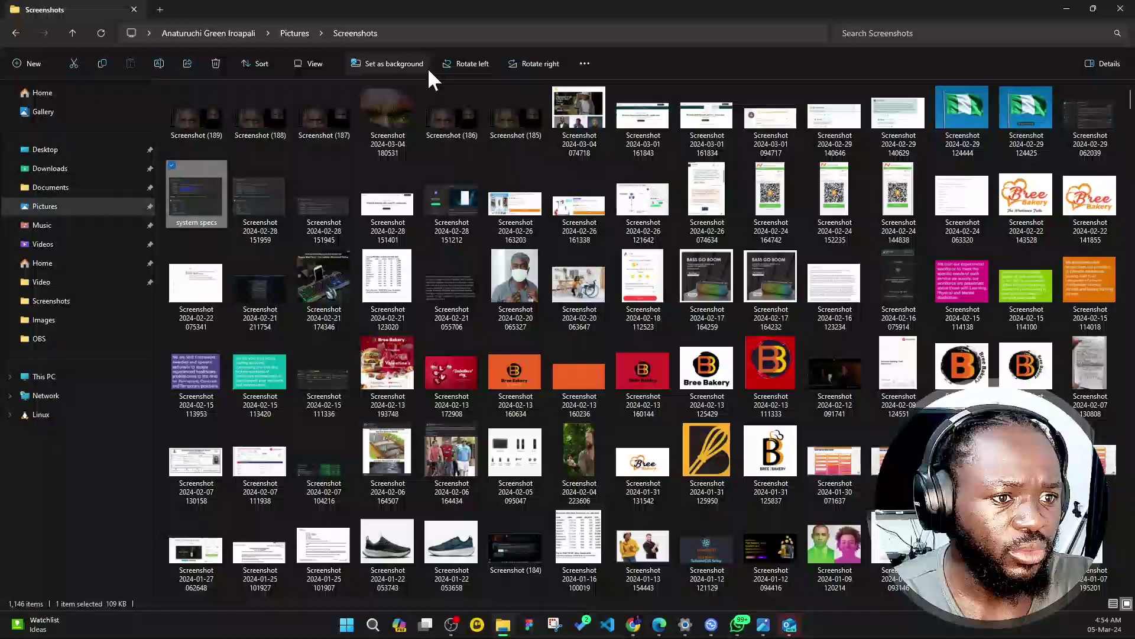
- Send Screenshot (185) and Screenshot (186) to the nearby phone with Quick Share, then close the Quick Share window
{"action": "left_click", "coordinate": [490, 108]}
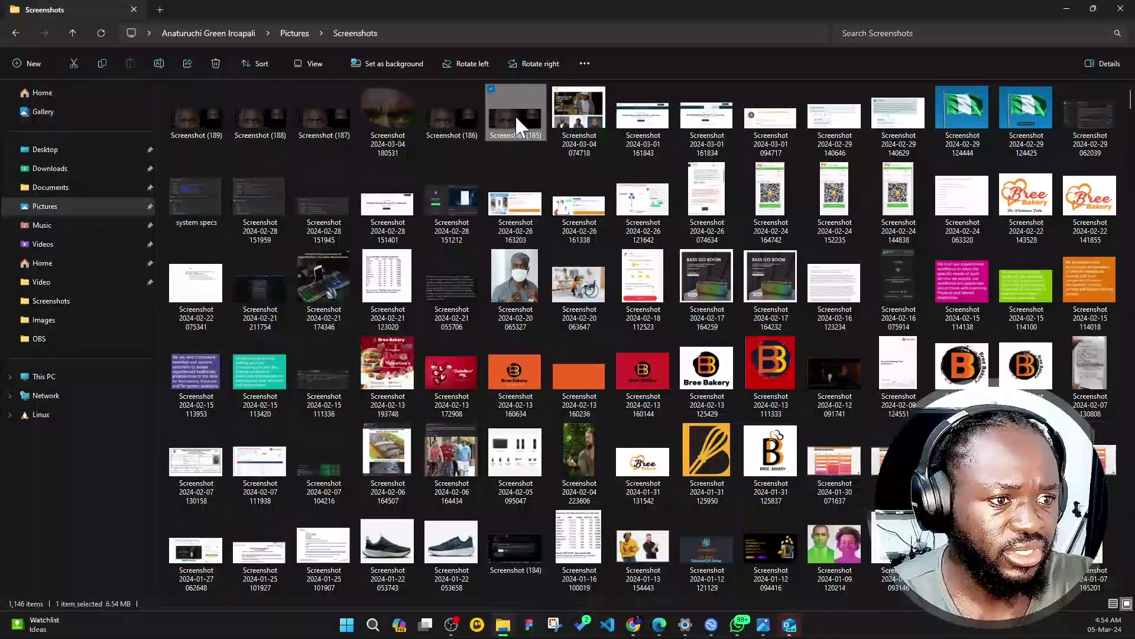
{"action": "left_click", "coordinate": [441, 119]}
{"action": "right_click", "coordinate": [441, 119]}
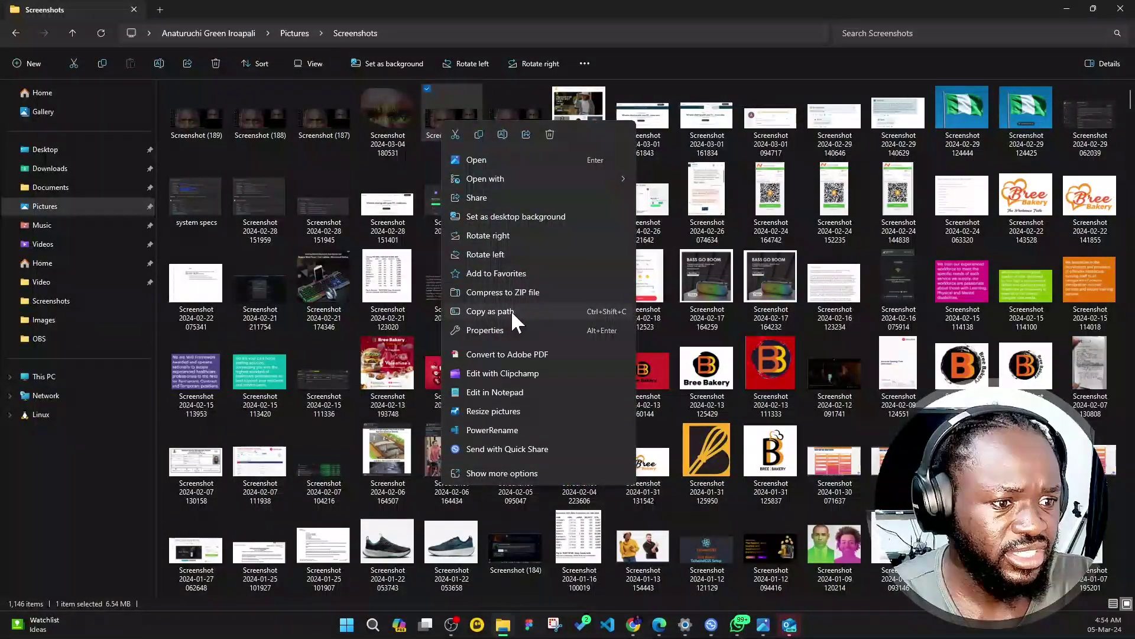
{"action": "left_click", "coordinate": [502, 448]}
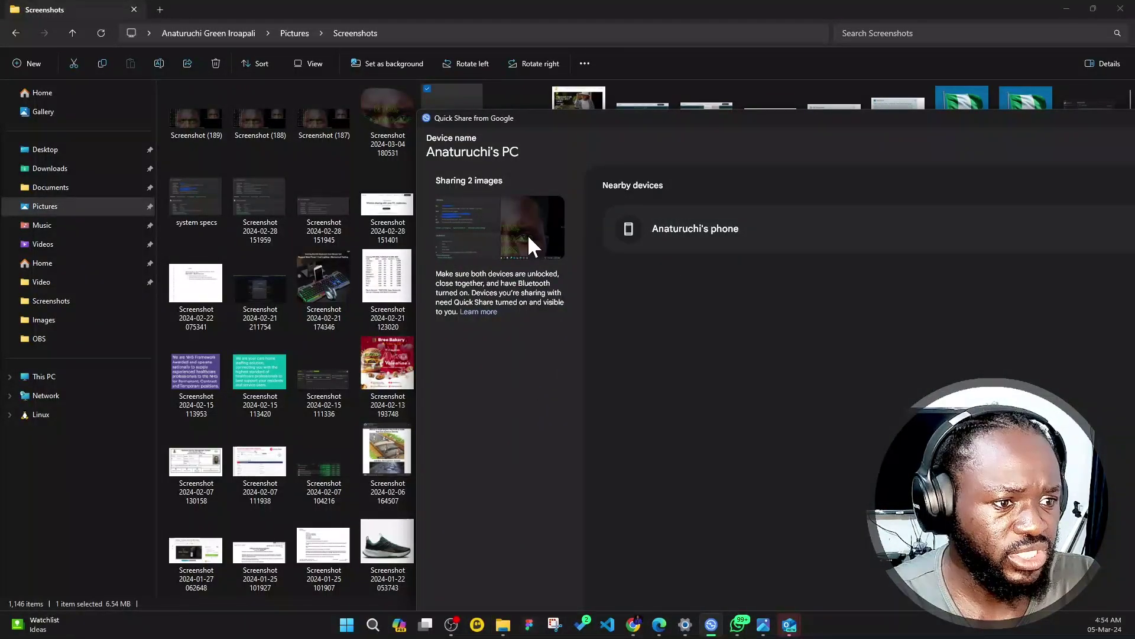
{"action": "left_click_drag", "start_coordinate": [922, 142], "coordinate": [477, 171]}
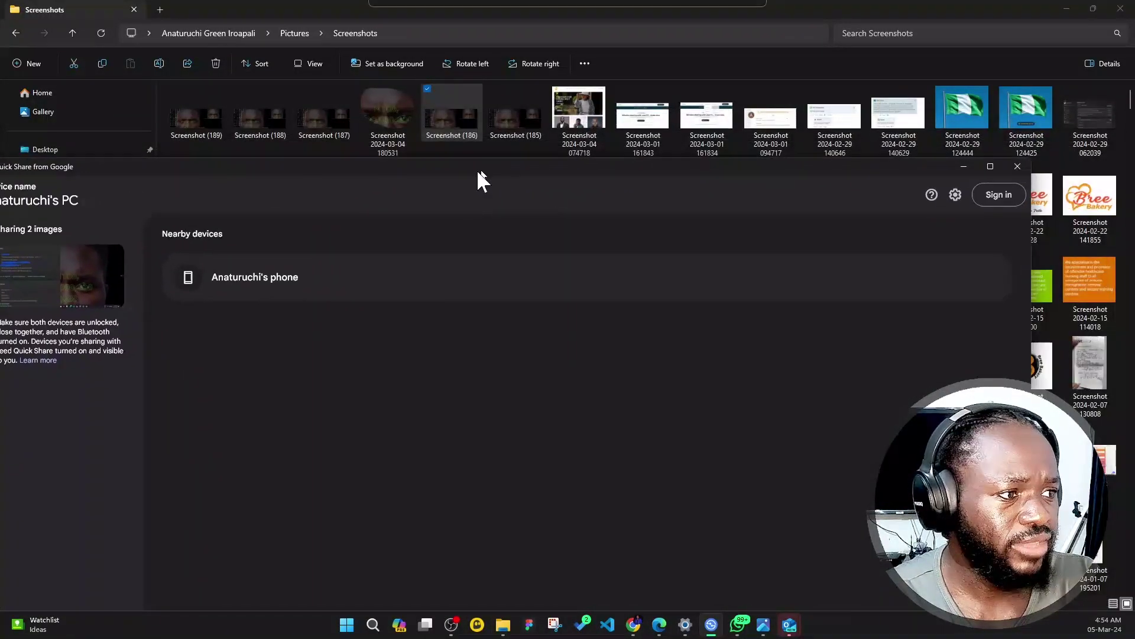
{"action": "left_click", "coordinate": [1014, 169]}
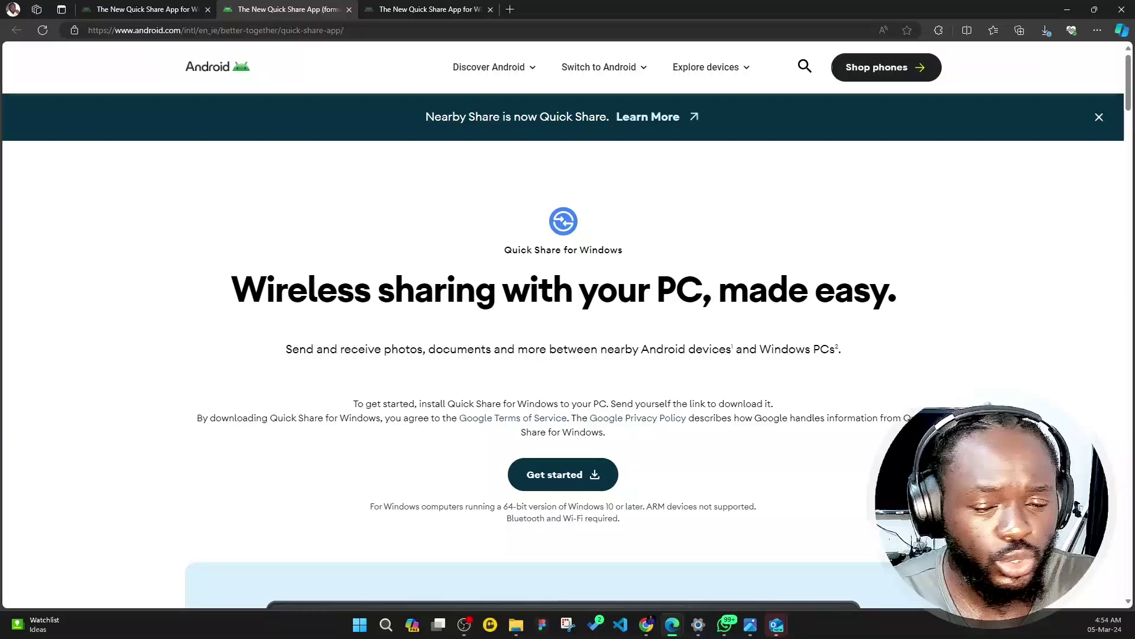
- Scroll the Quick Share page down to the laptop-to-phone photo illustration
{"action": "scroll", "coordinate": [720, 306], "scroll_direction": "down", "scroll_amount": 6}
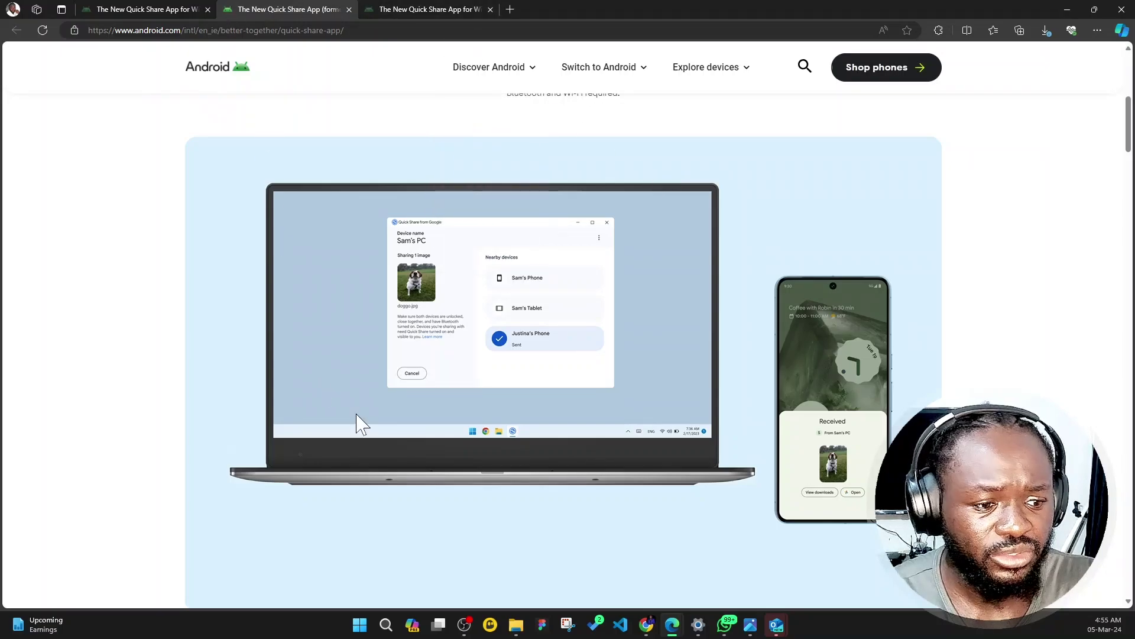
- Bring Chrome forward to the community profile tab, then minimize it to return to Edge
{"action": "left_click", "coordinate": [647, 624]}
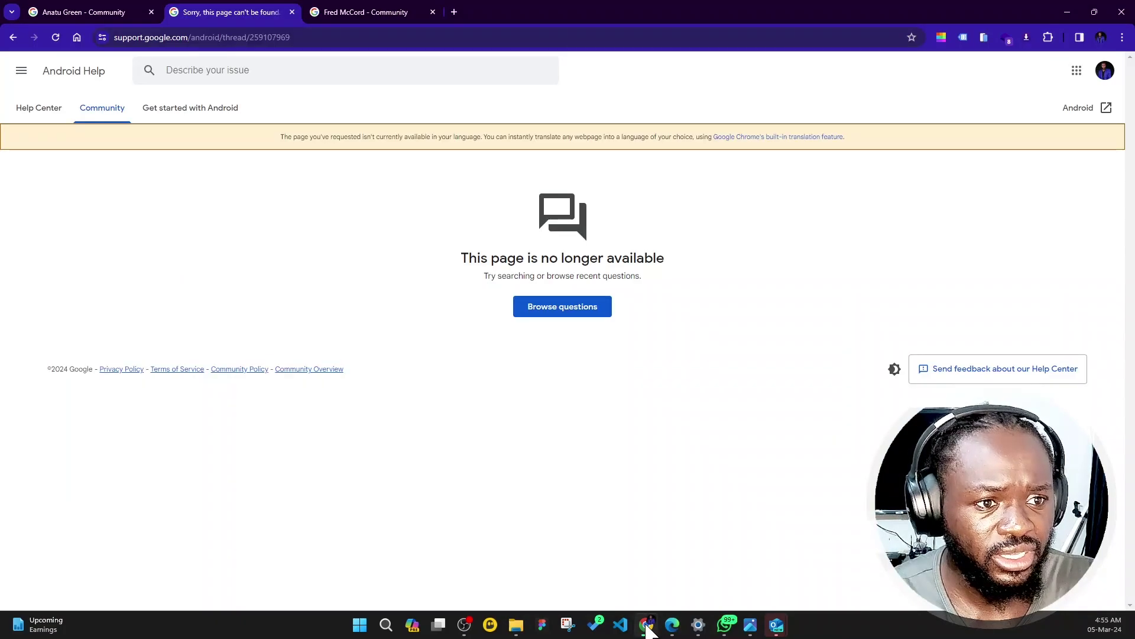
{"action": "left_click", "coordinate": [340, 11]}
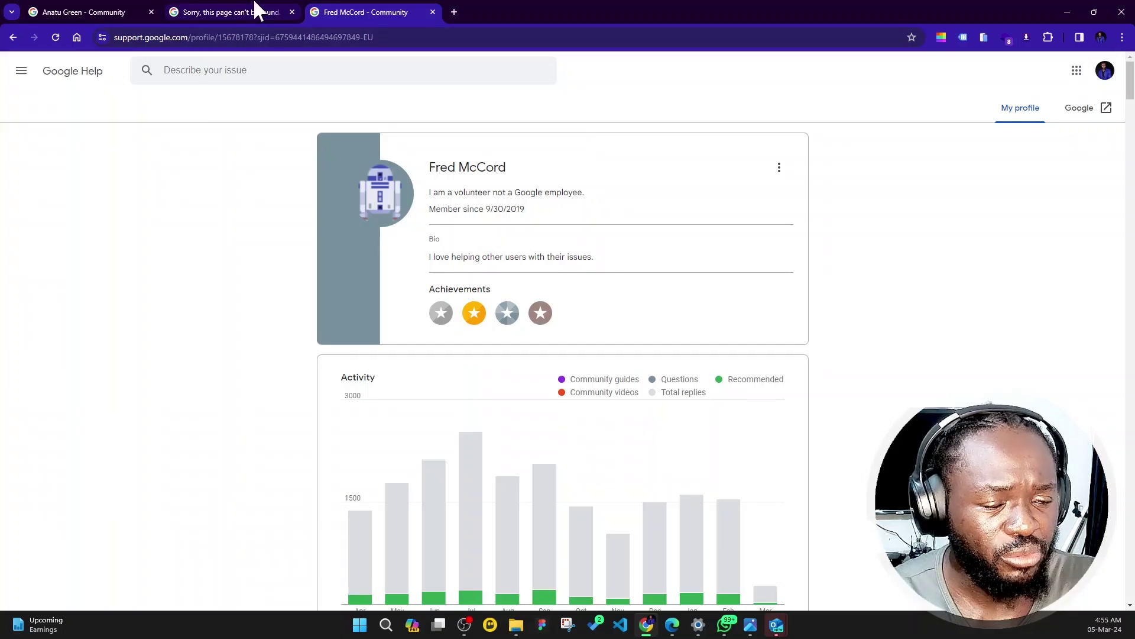
{"action": "left_click", "coordinate": [1066, 10]}
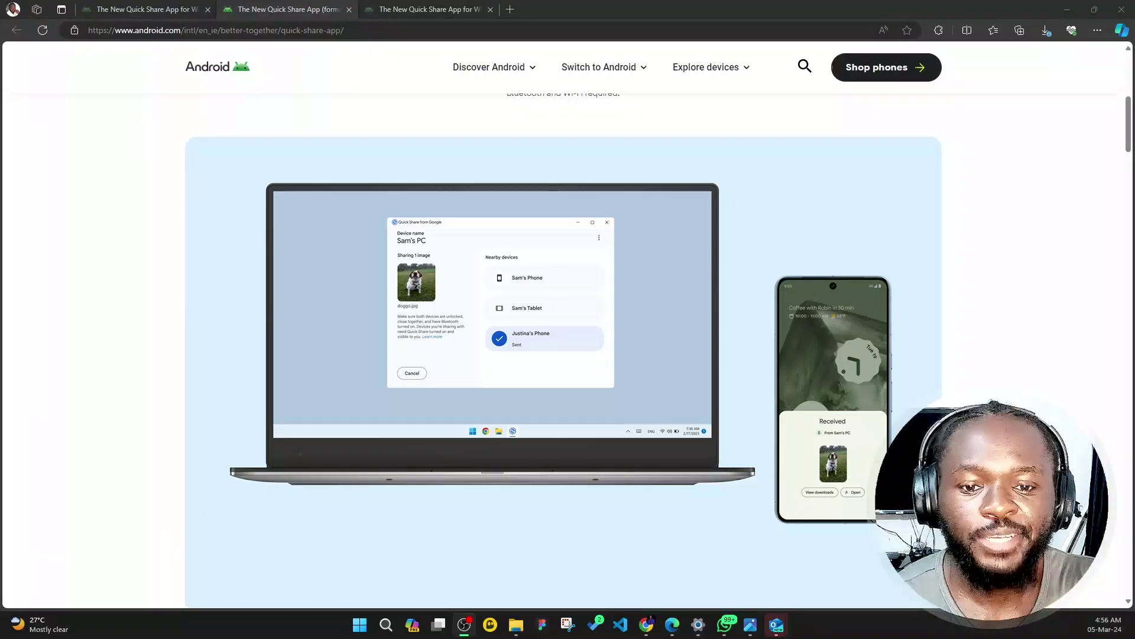